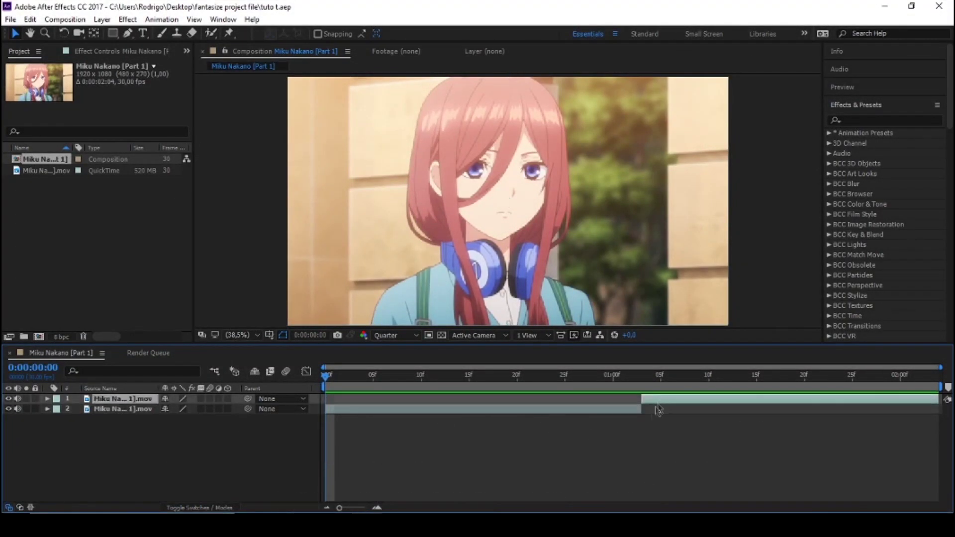
Precompose both Miku Nakano clip layers into Comp 1 and Comp 2, moving all attributes.
click(559, 411)
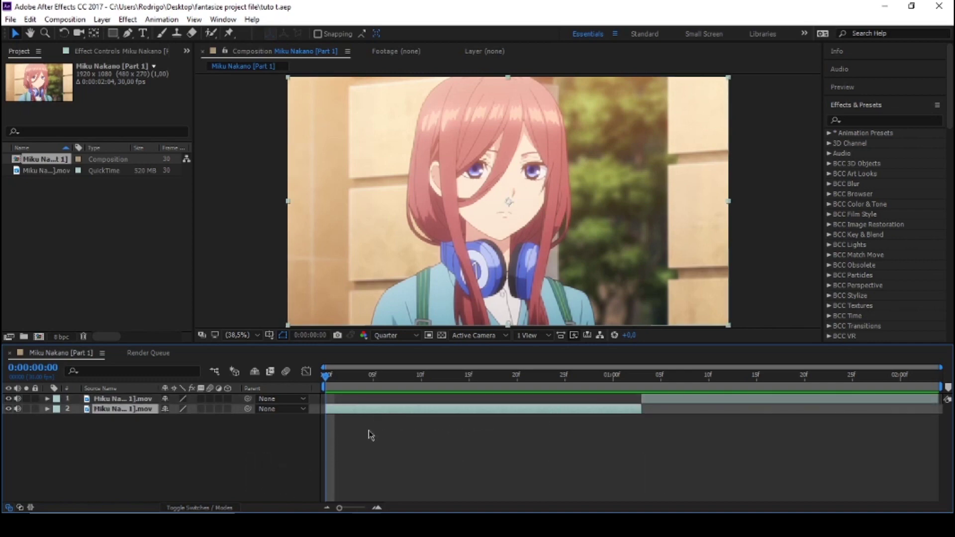
click(369, 437)
click(647, 402)
shift+click(548, 409)
click(503, 422)
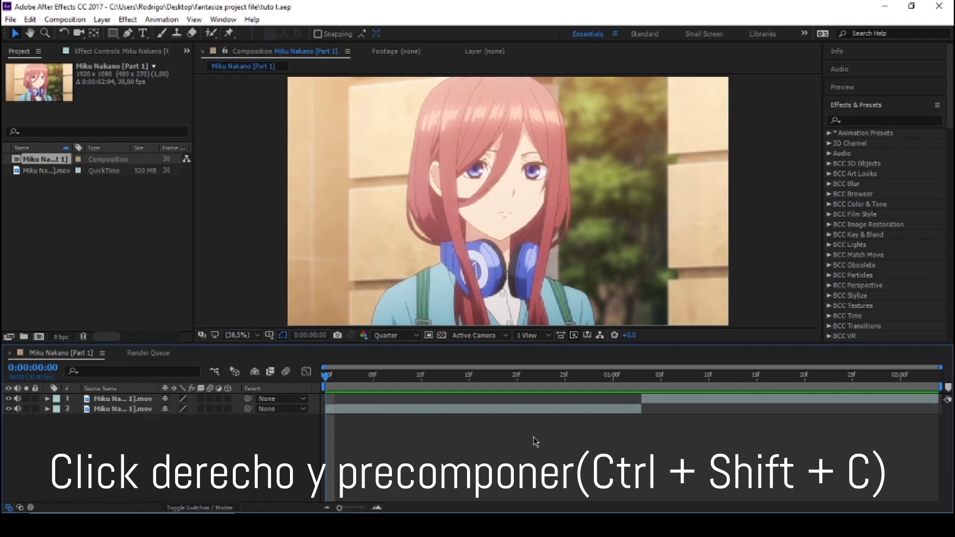
right_click(468, 408)
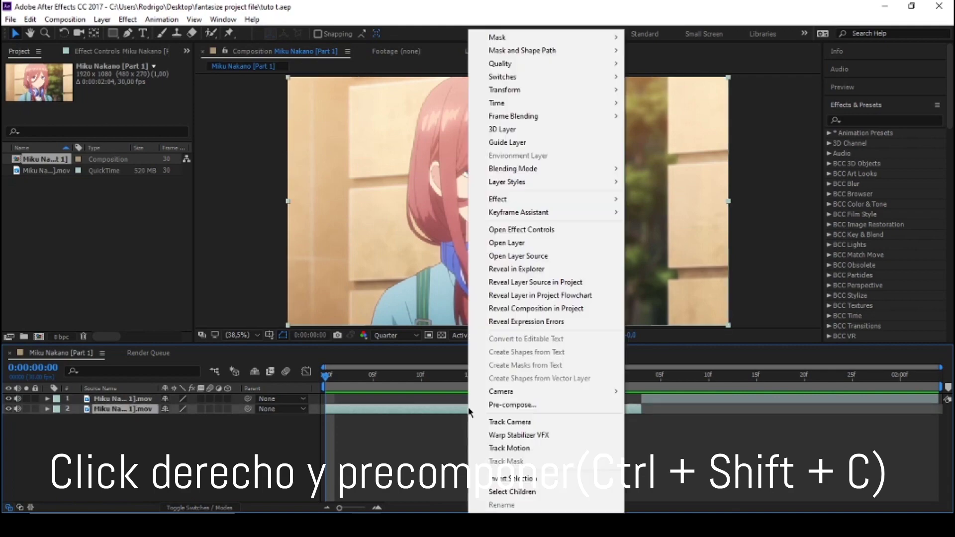
click(476, 406)
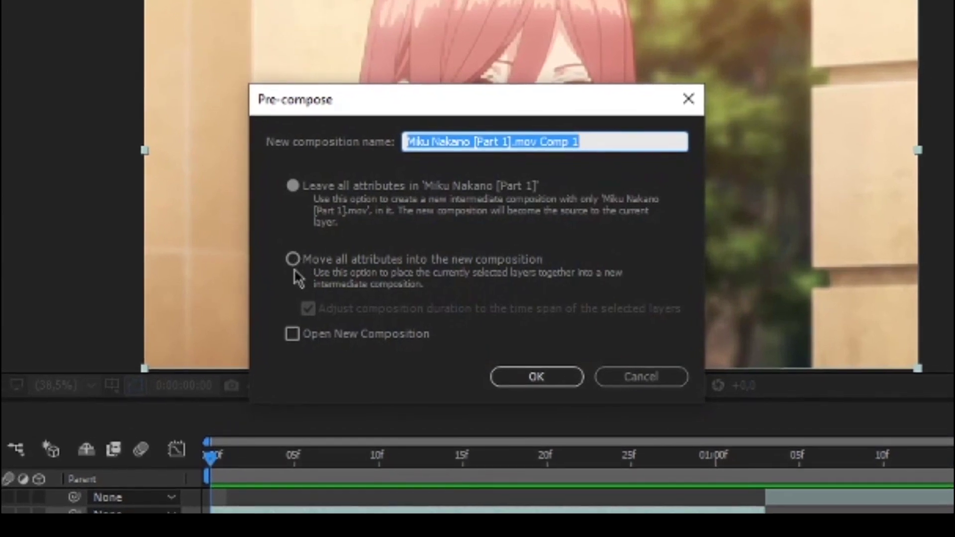
click(291, 259)
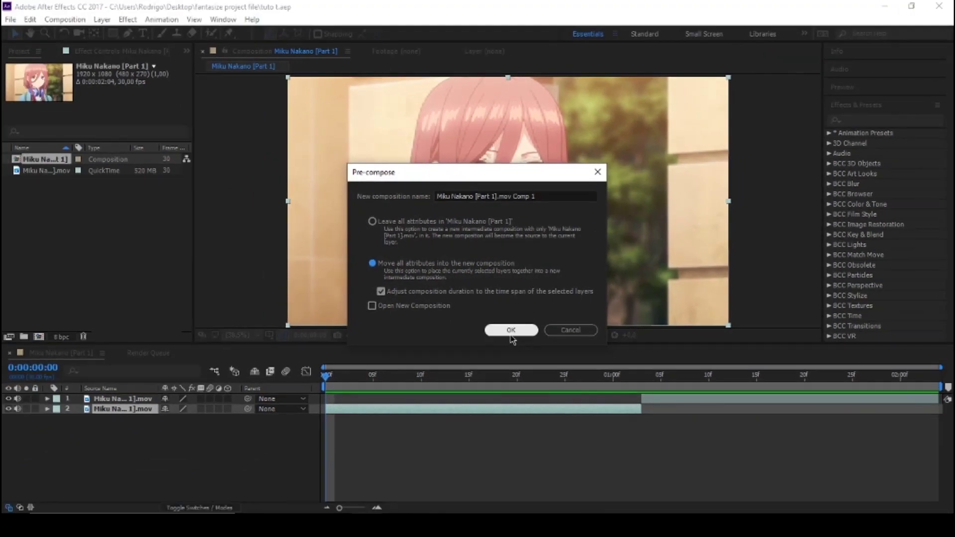
click(511, 331)
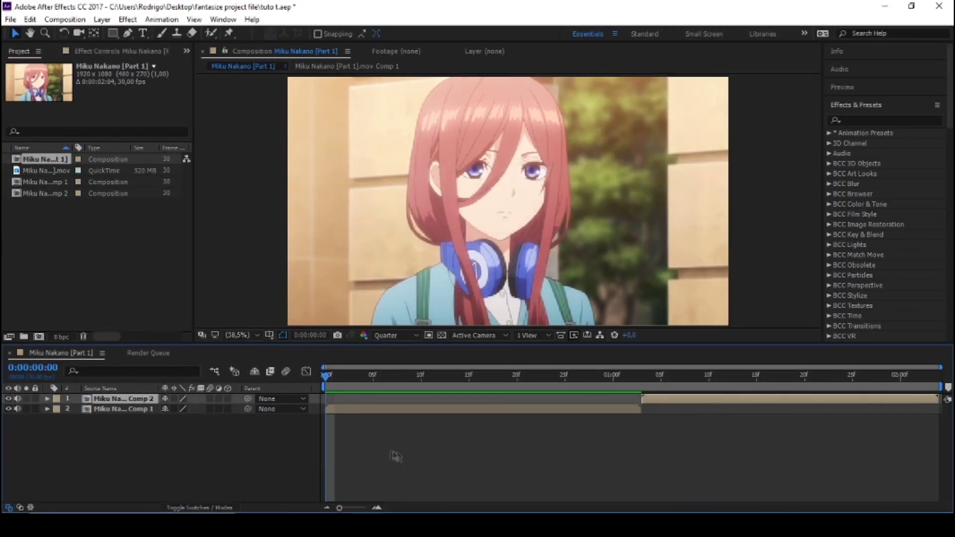
Enable the composition's Motion Blur master switch and the Motion Blur switch on both clip layers.
click(393, 454)
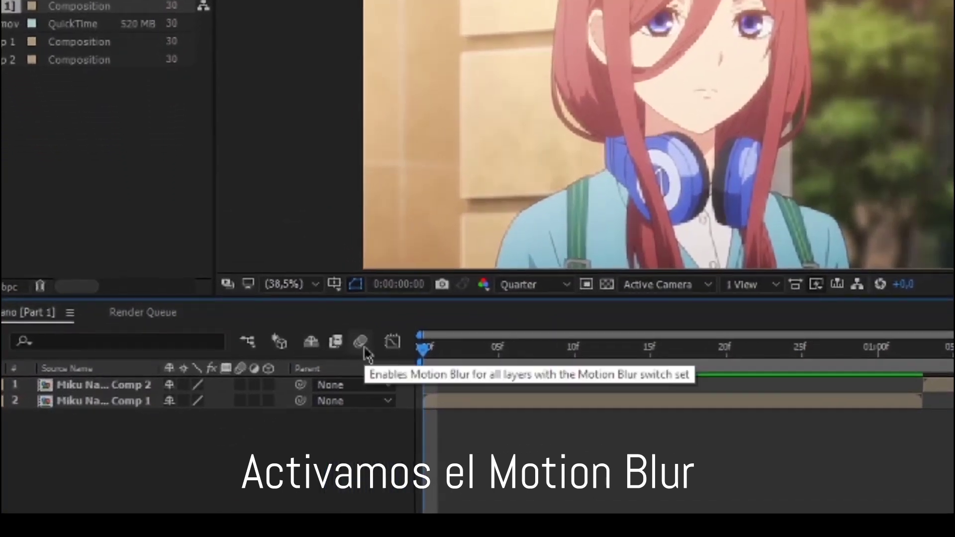
click(288, 374)
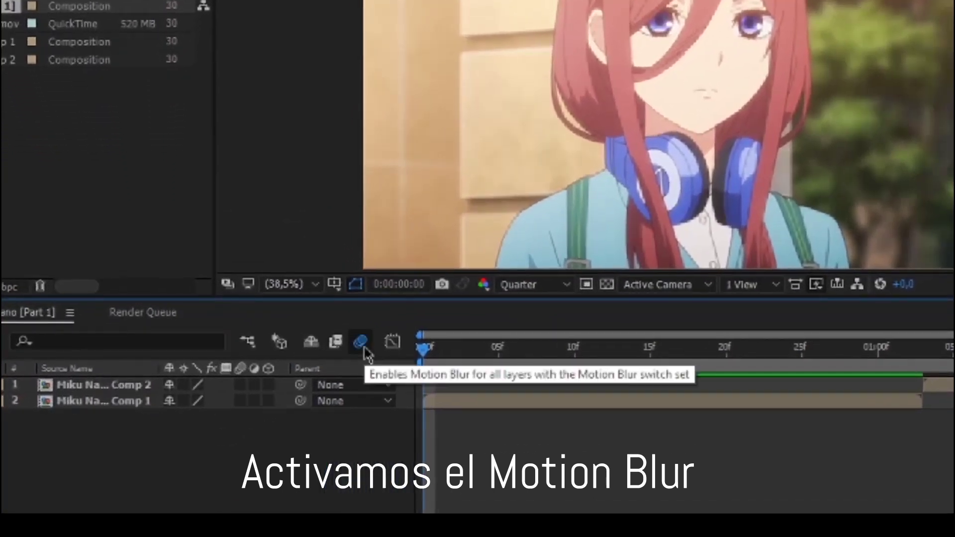
click(241, 401)
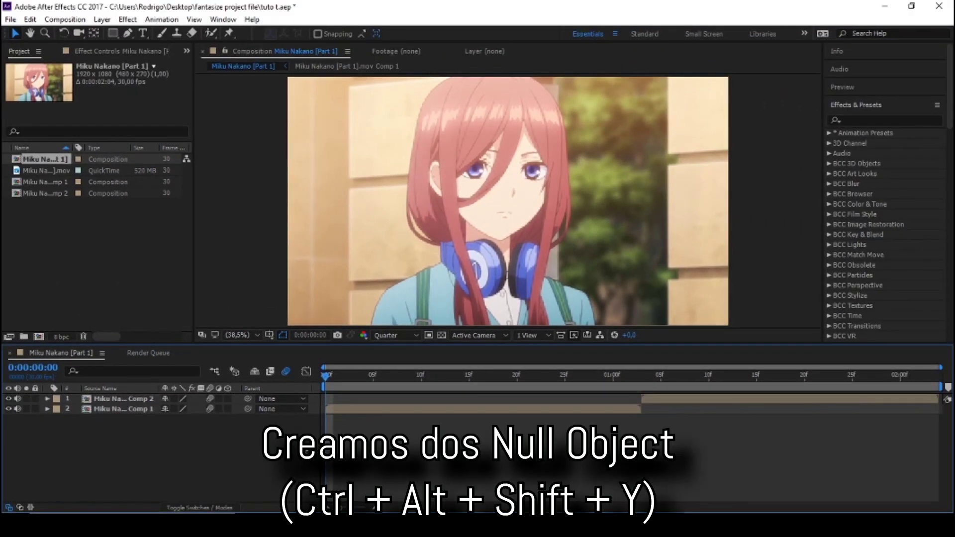
Add a new Null Object layer and place it below Comp 2.
right_click(301, 322)
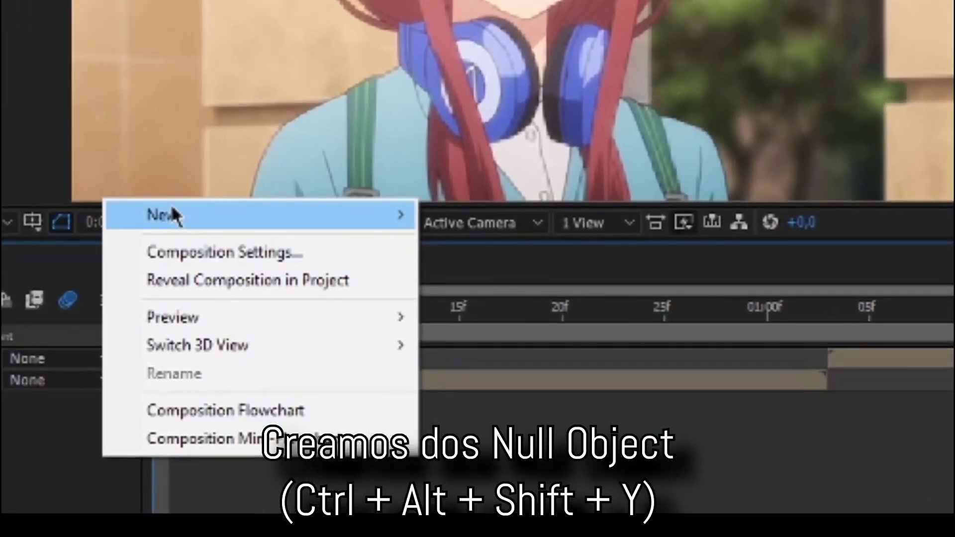
mouse_move(173, 214)
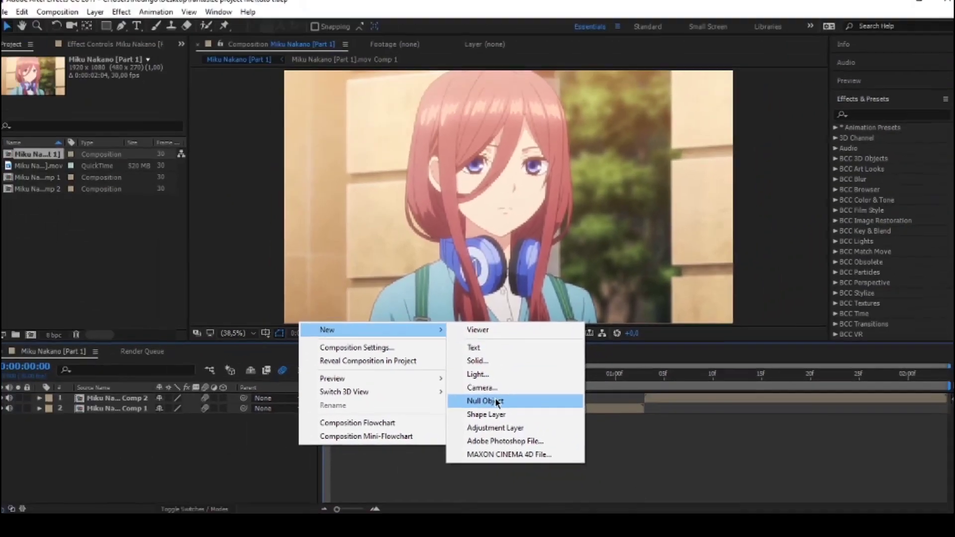
click(497, 401)
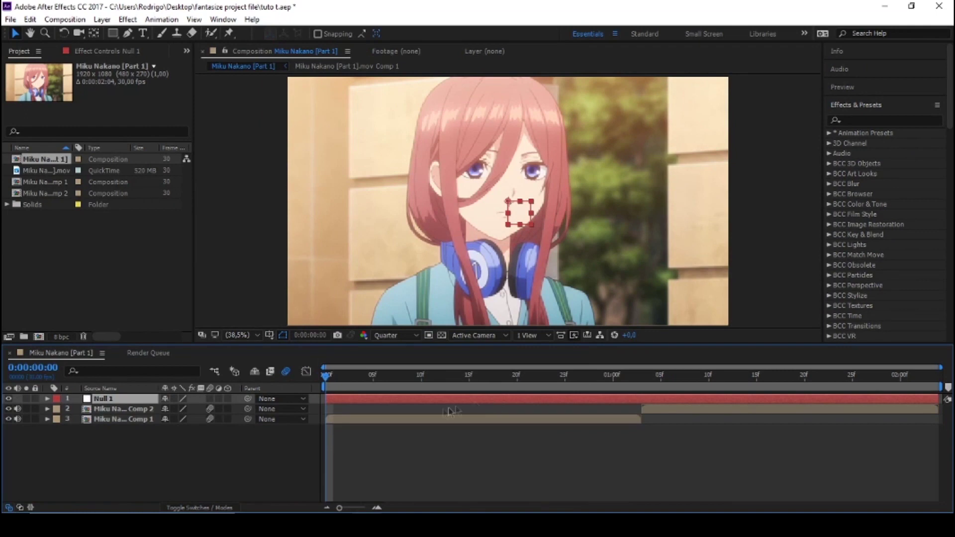
drag(138, 404, 138, 415)
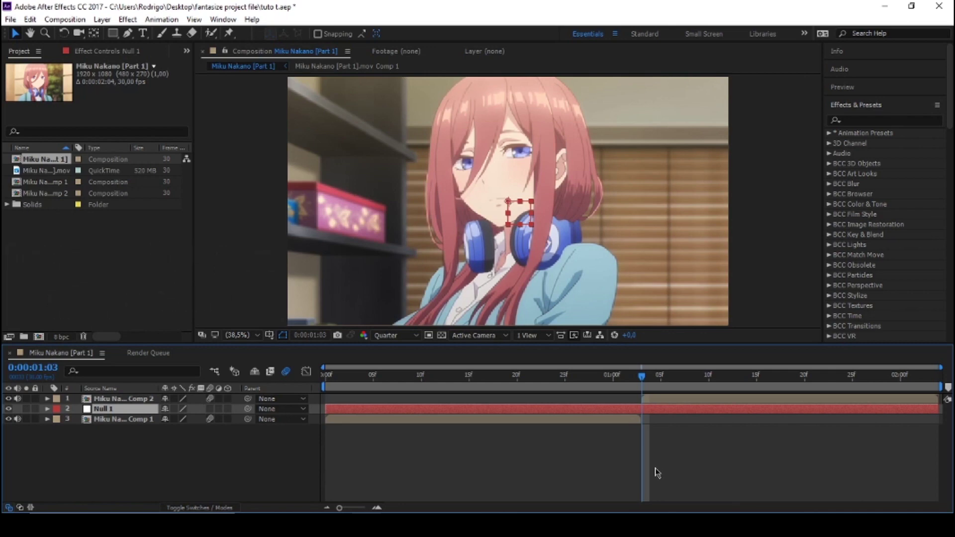
Trim Null 1 to end at the cut, then return to frame 0 with Null 1 selected.
key(ctrl+shift+d)
key(Delete)
click(385, 377)
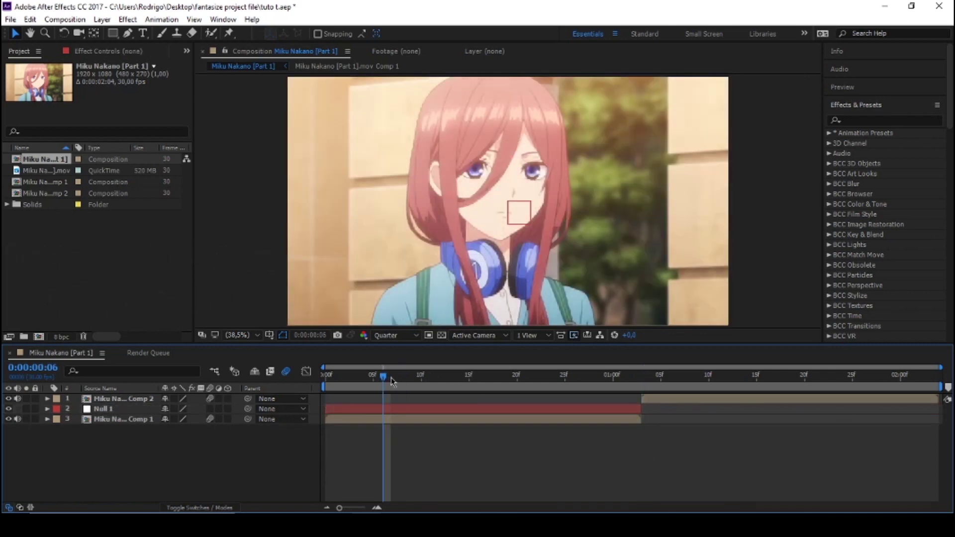
click(335, 377)
click(326, 377)
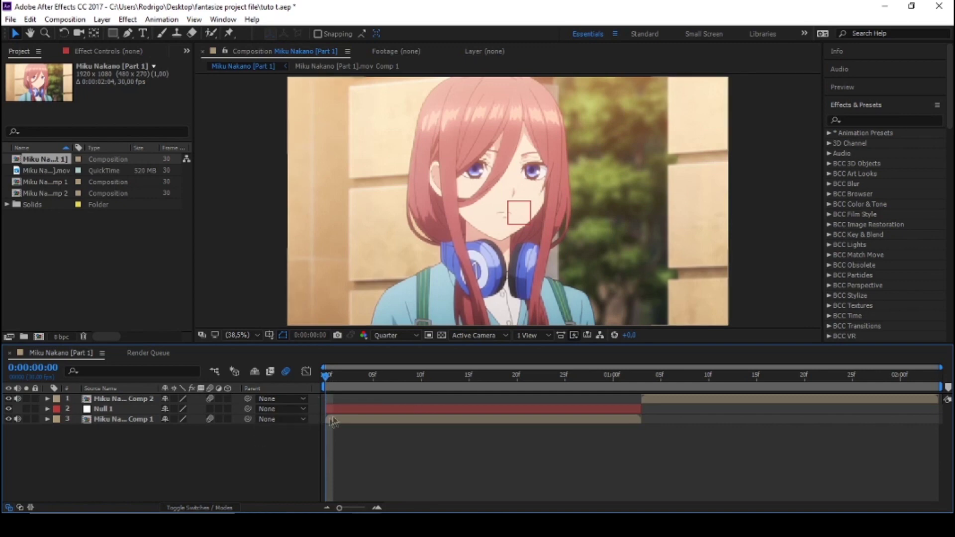
click(345, 409)
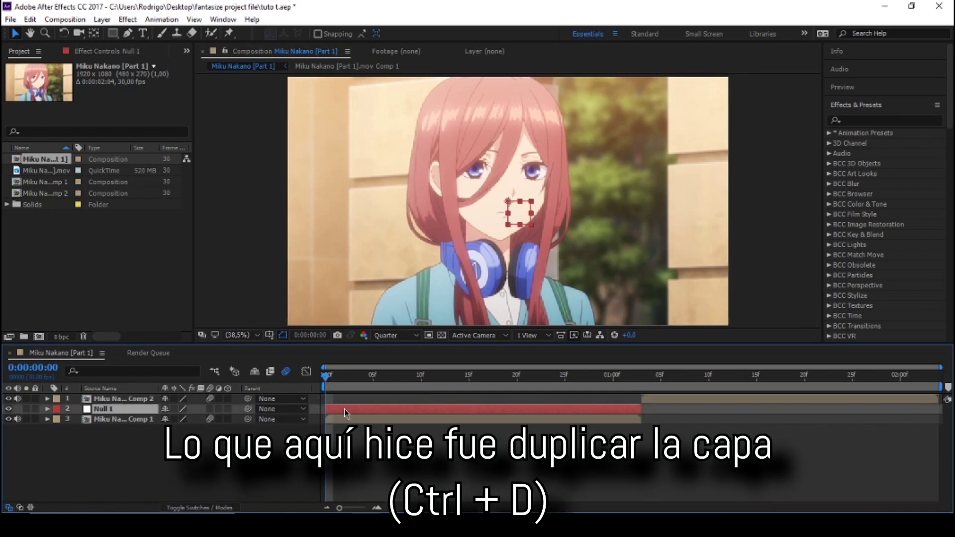
Duplicate Null 1, parent Comp 1 to the layer 3 null, and parent that null to layer 2.
key(ctrl+d)
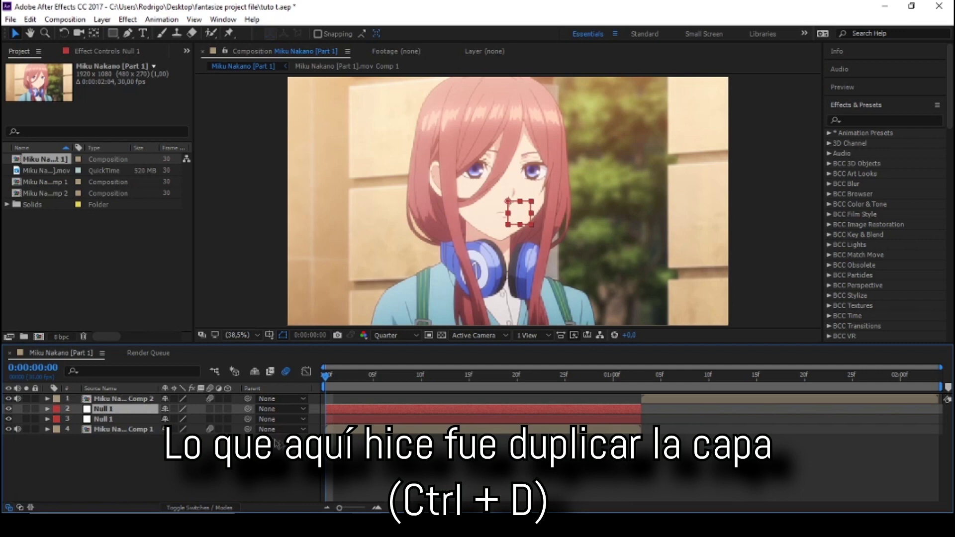
click(246, 439)
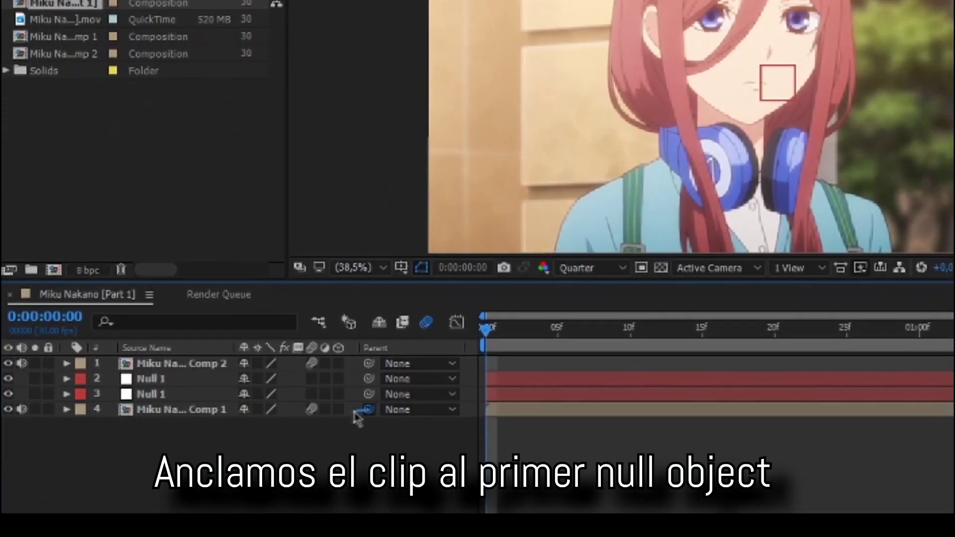
drag(282, 424, 222, 415)
drag(289, 398, 161, 413)
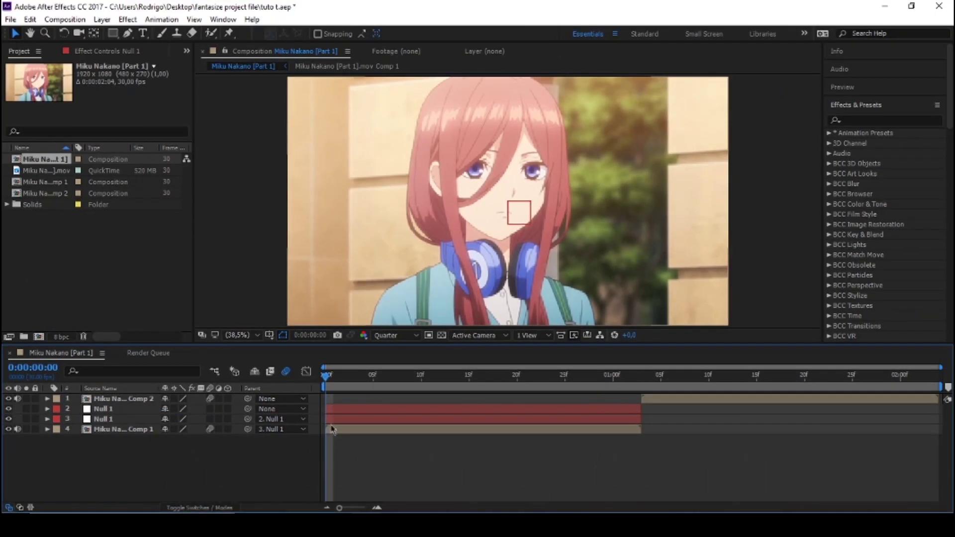
click(329, 418)
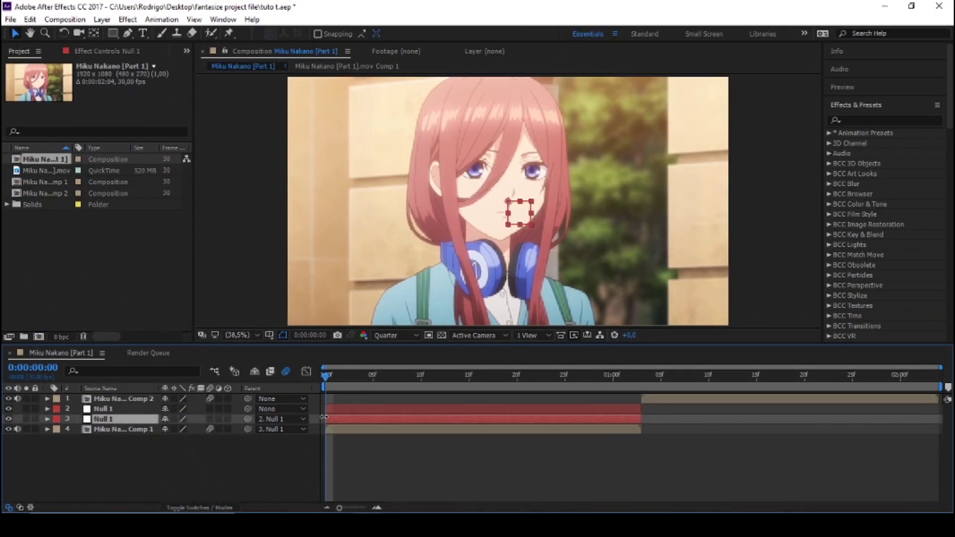
Keyframe the lower null's Scale from 650% at frame 0 to 100% at 15f, with Easy Ease.
key(s)
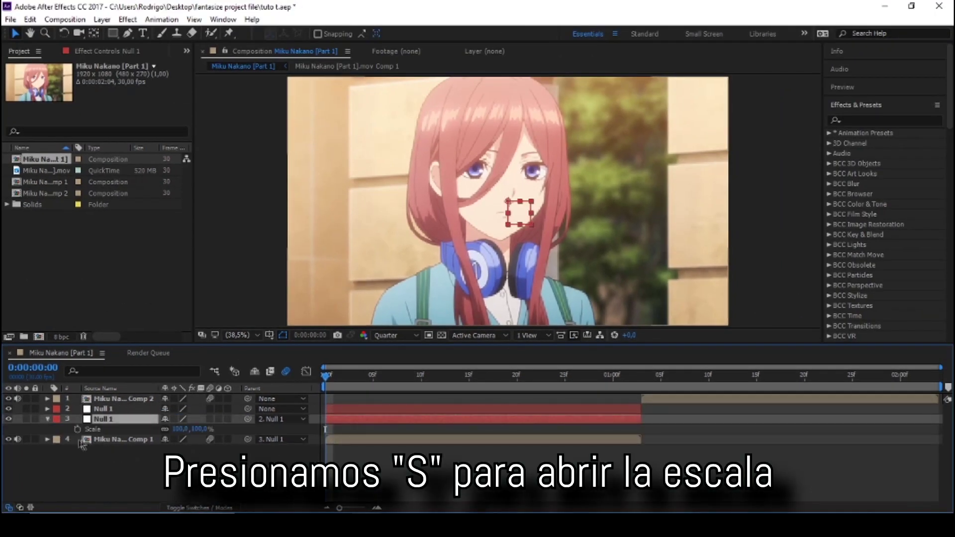
click(77, 429)
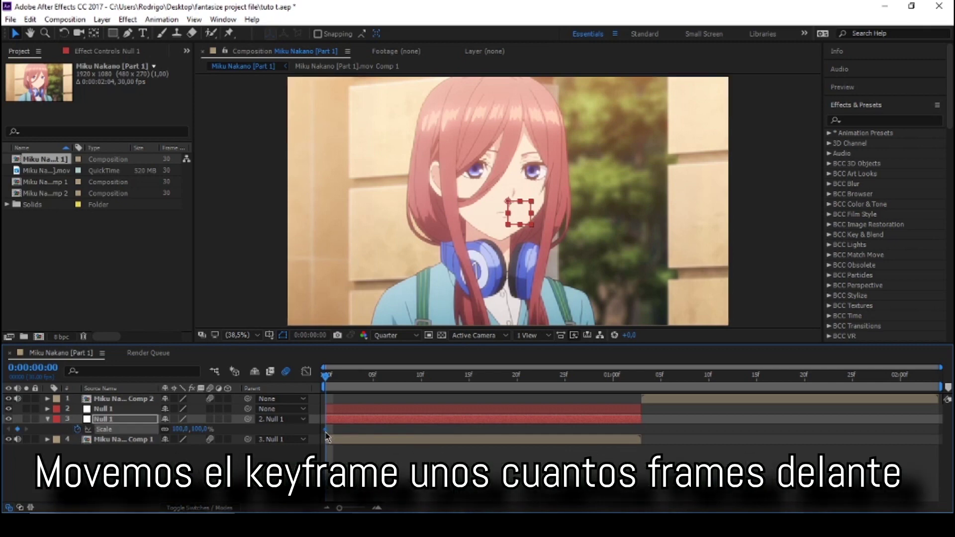
drag(354, 431, 440, 431)
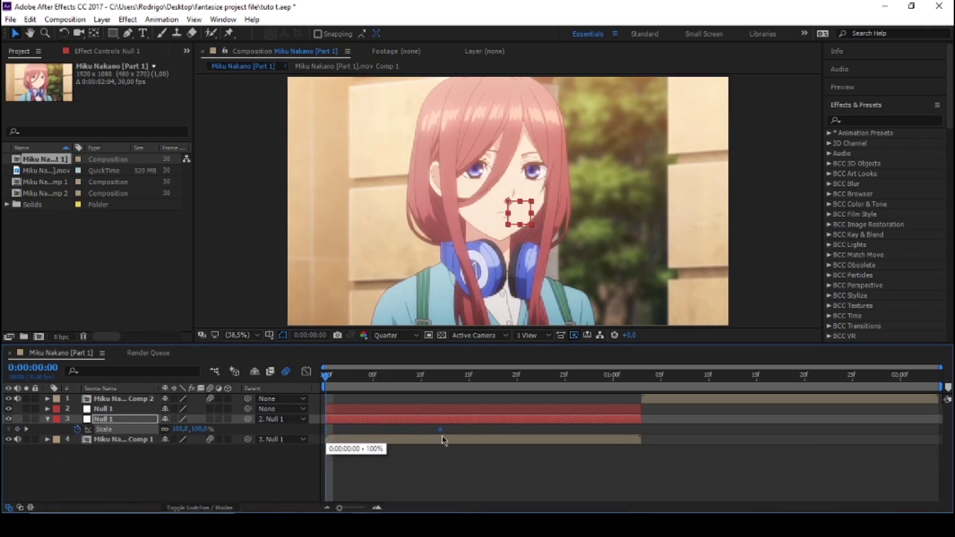
click(198, 428)
text(0)
key(Return)
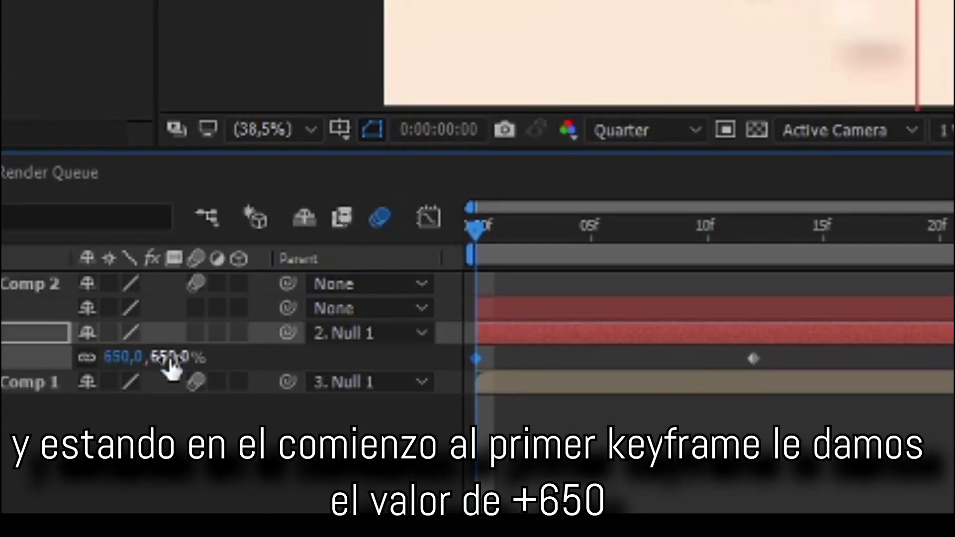
mouse_move(754, 359)
mouse_down()
mouse_move(825, 360)
mouse_move(437, 386)
mouse_up()
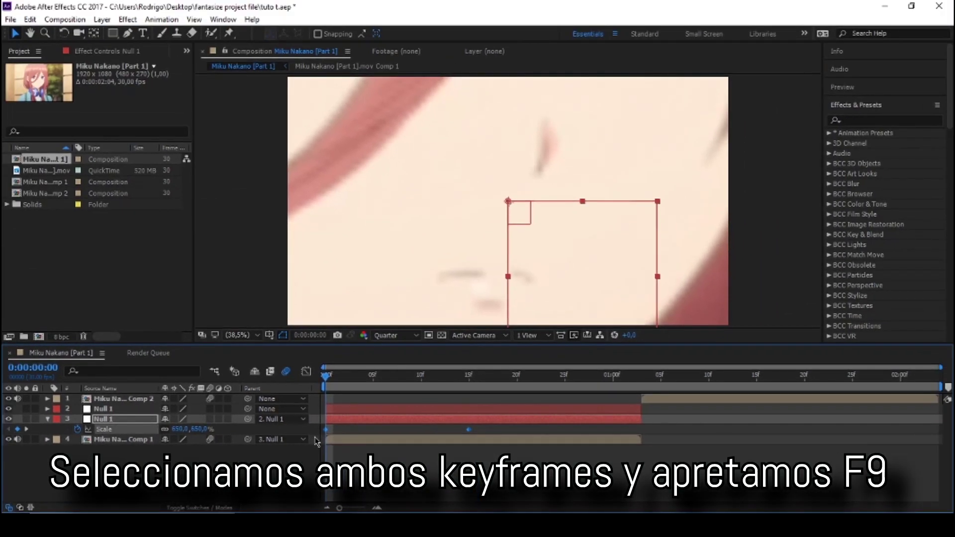
key(F9)
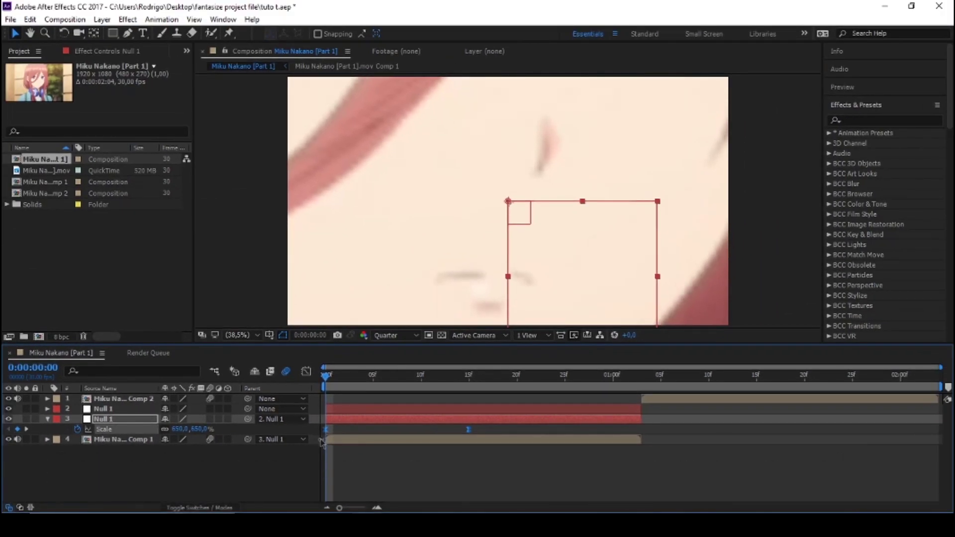
click(484, 476)
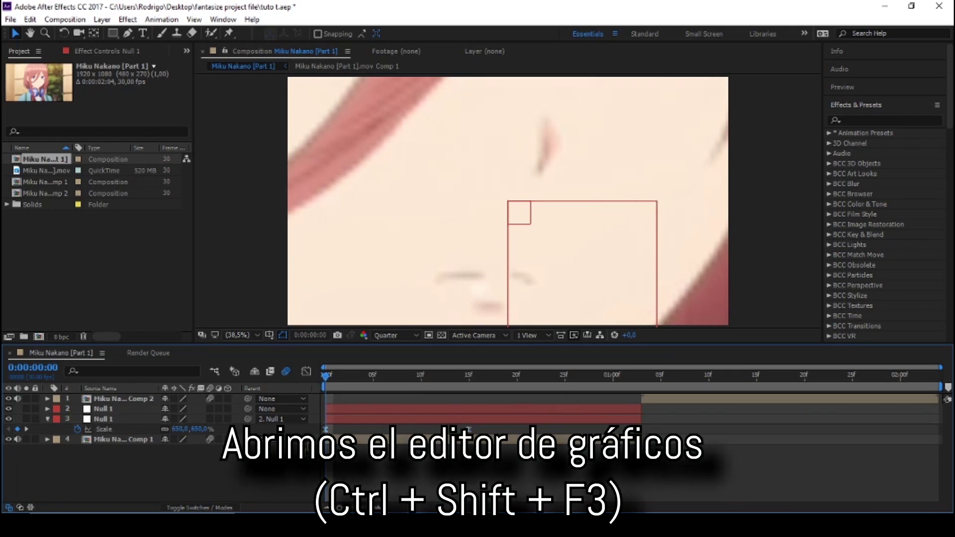
Reshape the Scale speed curve with a steeper start and a longer ease at the end.
click(104, 419)
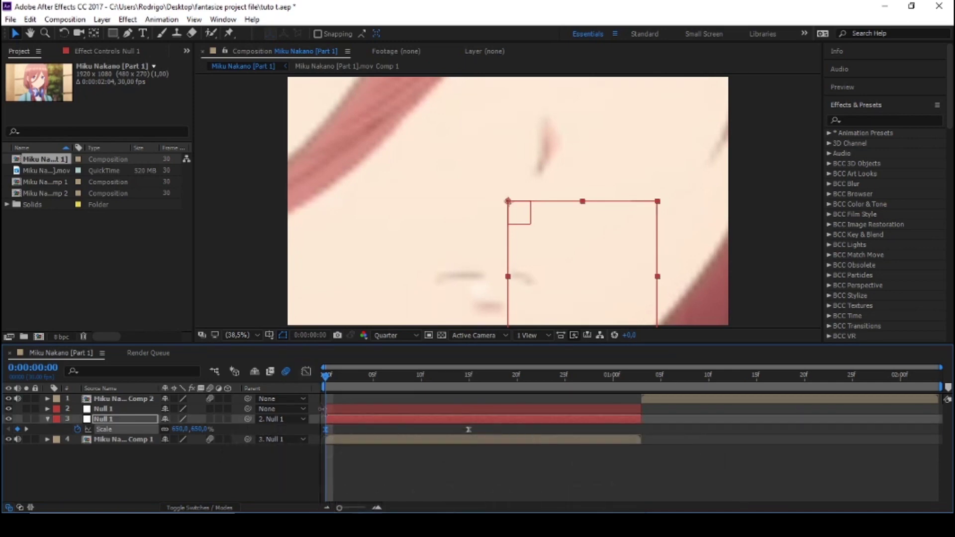
click(307, 374)
drag(372, 400, 328, 446)
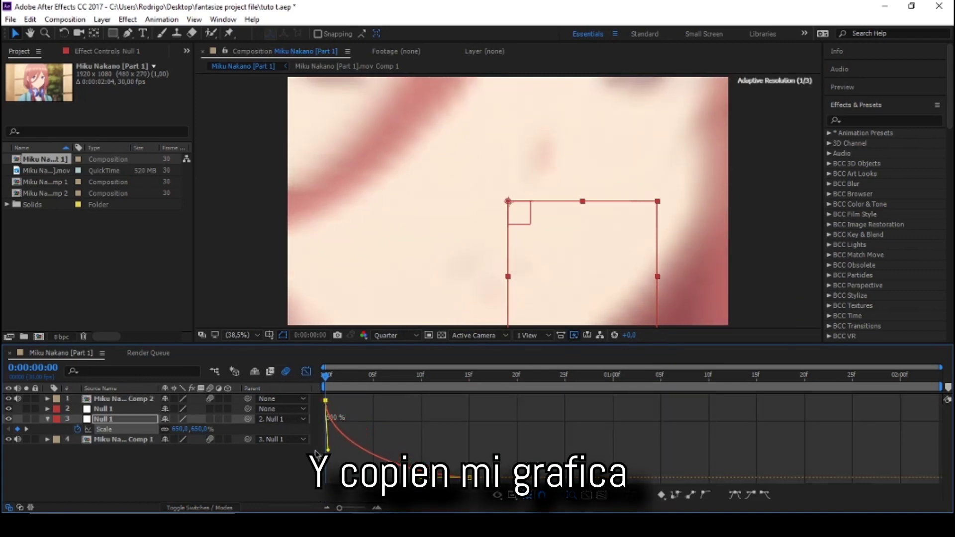
drag(421, 480, 338, 479)
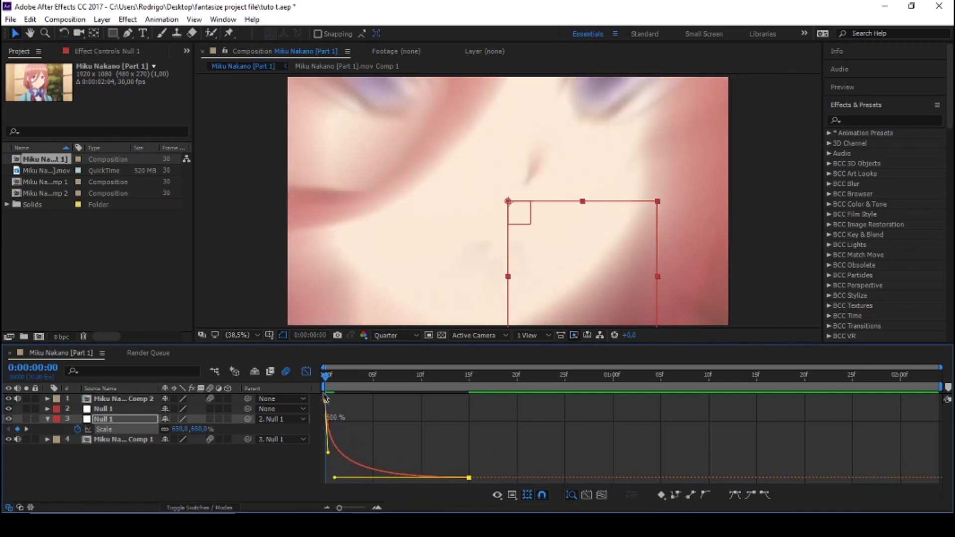
click(307, 373)
Move the 100% Scale keyframe later, near frame 19, and show the upper null's Position.
click(404, 473)
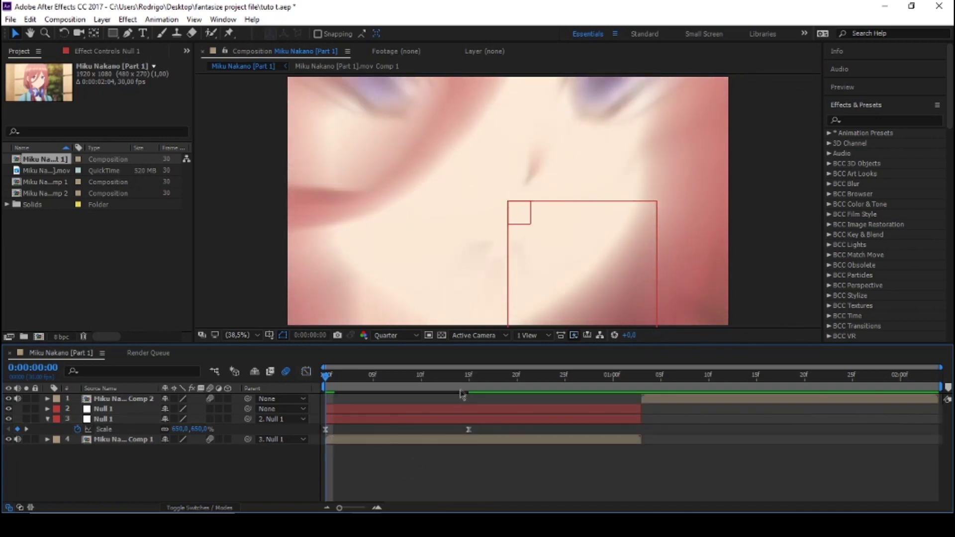
drag(475, 383, 490, 387)
drag(468, 435, 476, 435)
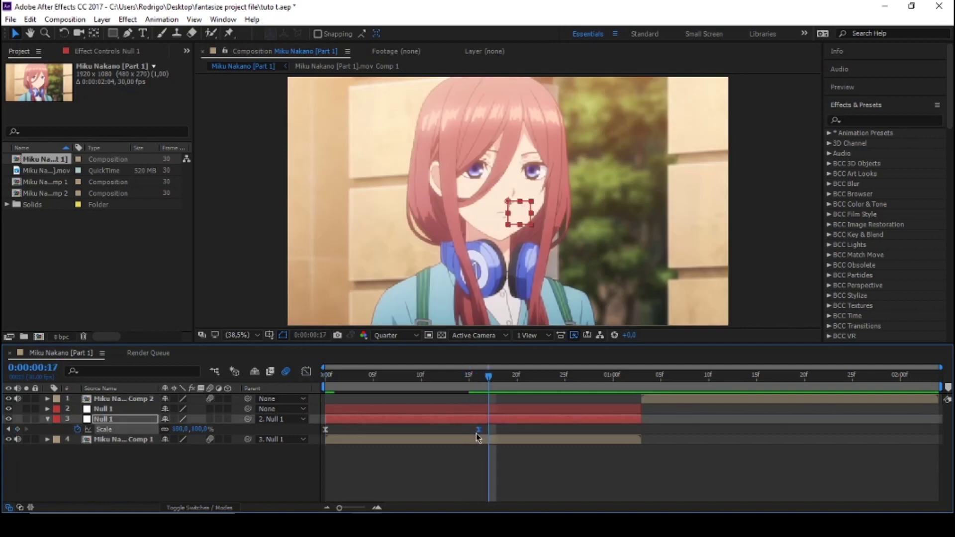
click(492, 411)
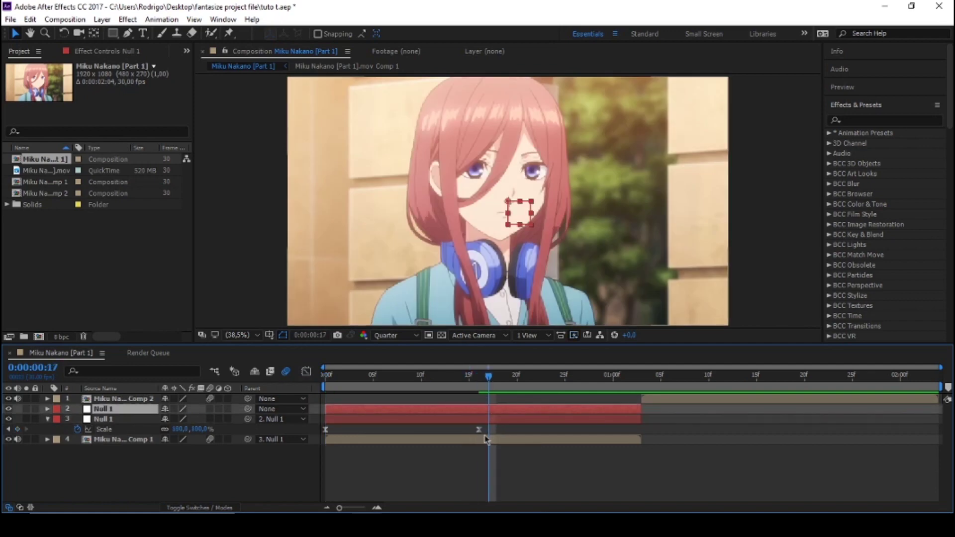
drag(479, 429, 508, 429)
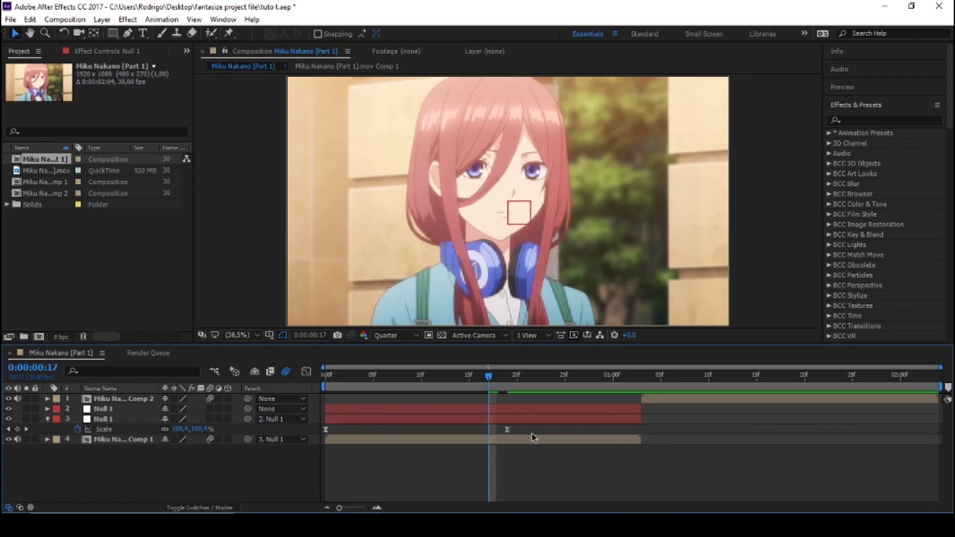
click(500, 415)
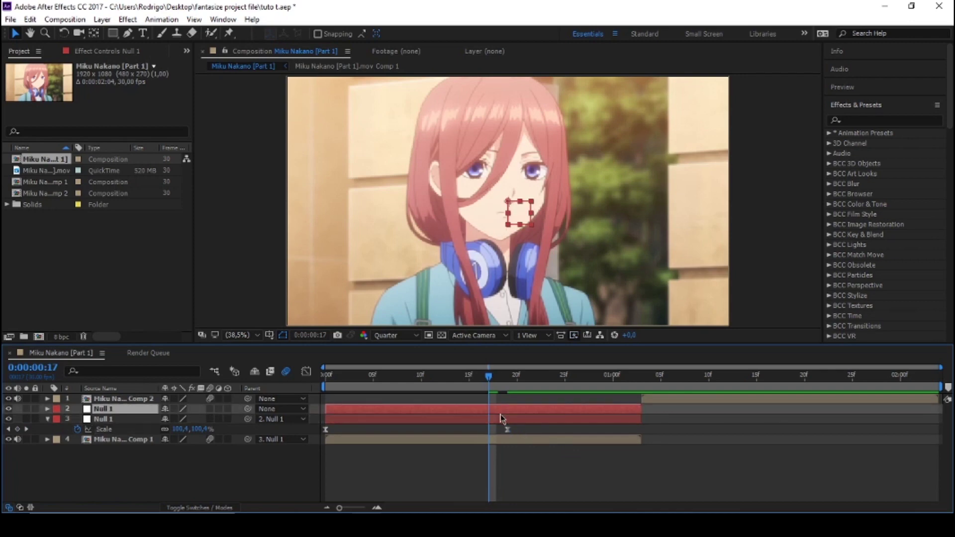
key(p)
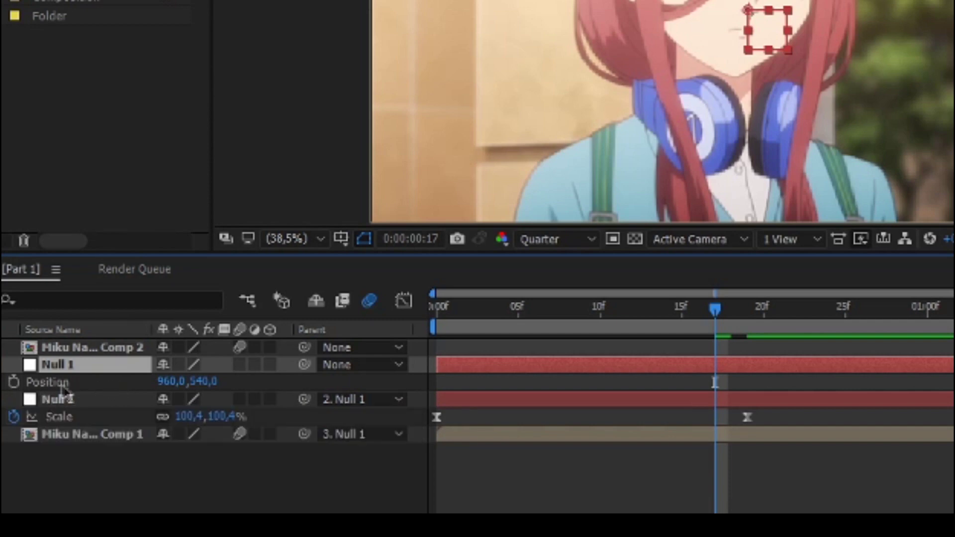
Keyframe the upper null's Position, separate its dimensions, and stop animating Y Position.
click(14, 382)
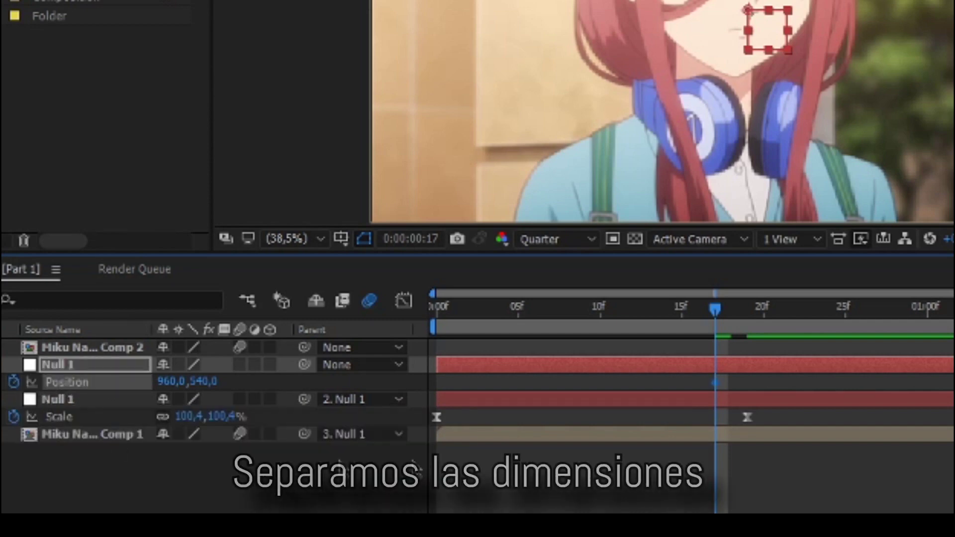
click(753, 397)
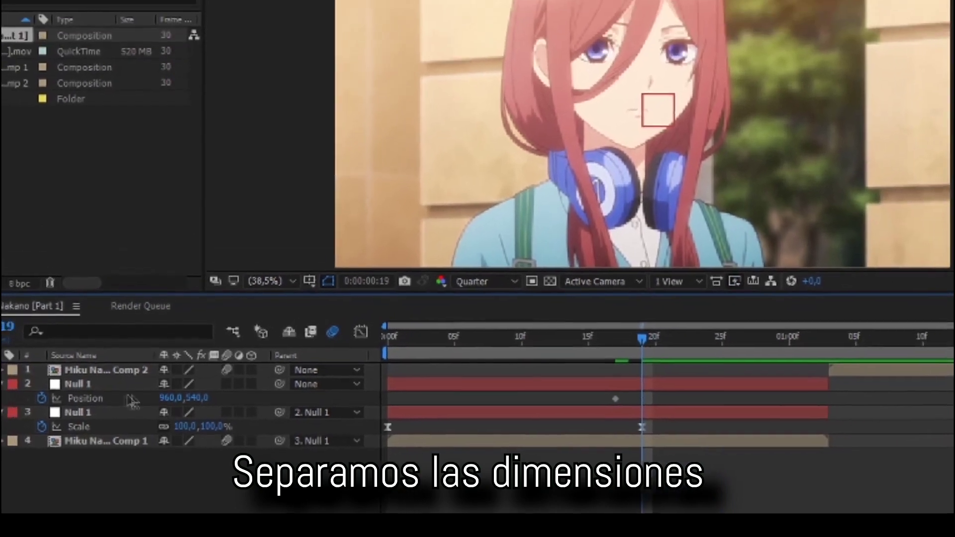
right_click(123, 405)
click(171, 284)
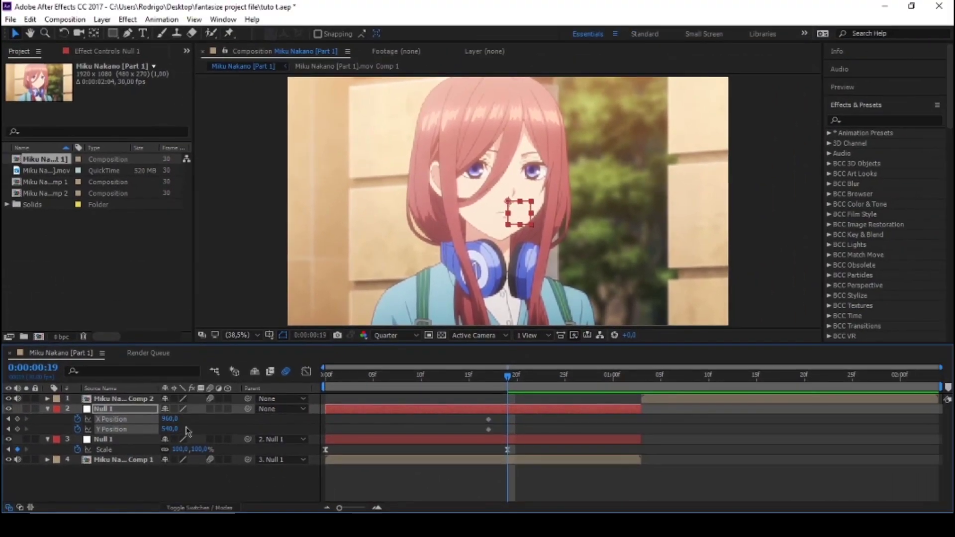
click(77, 429)
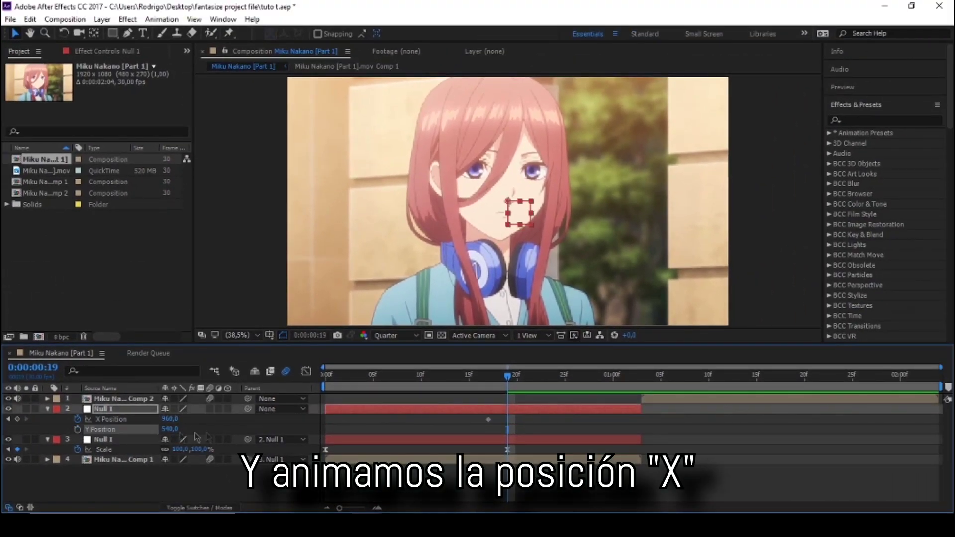
click(318, 432)
Add an X Position keyframe at frame 21 on the upper null.
drag(509, 385, 524, 387)
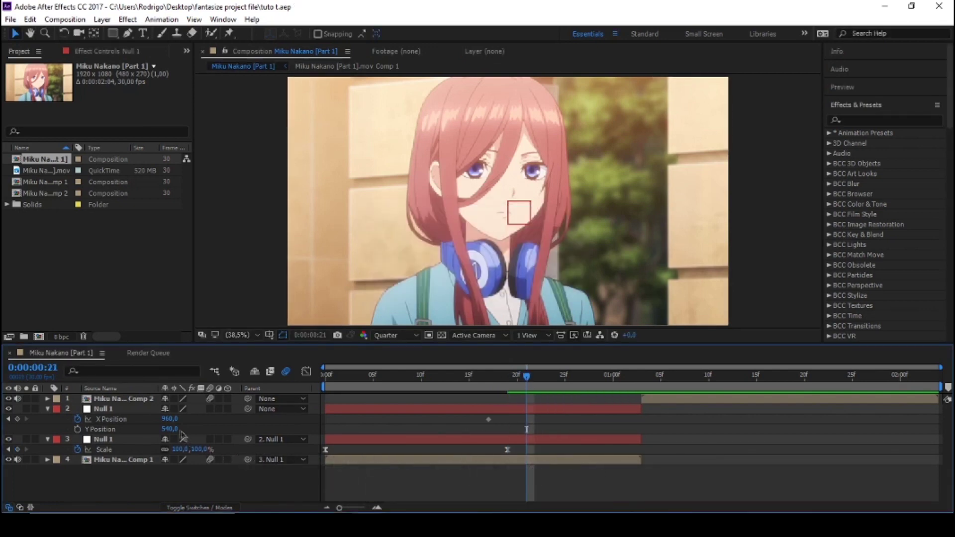
drag(170, 419, 180, 419)
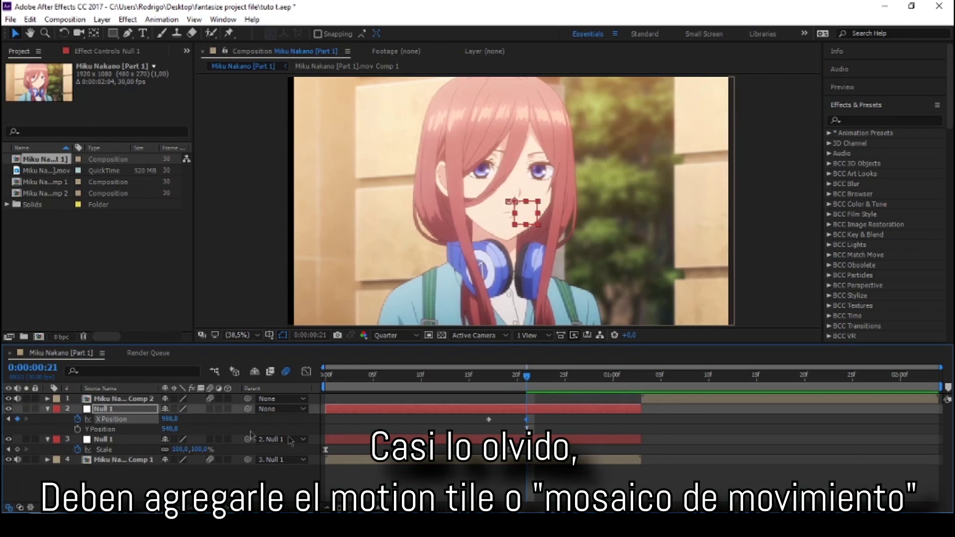
click(537, 414)
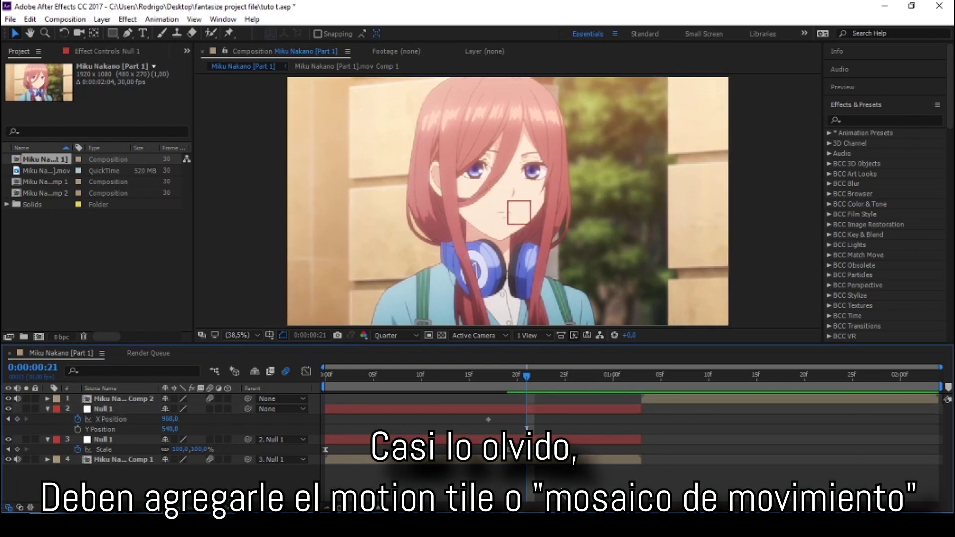
click(721, 318)
Apply Motion Tile to Comp 1 with Output Width and Height 500 and Mirror Edges on.
click(876, 121)
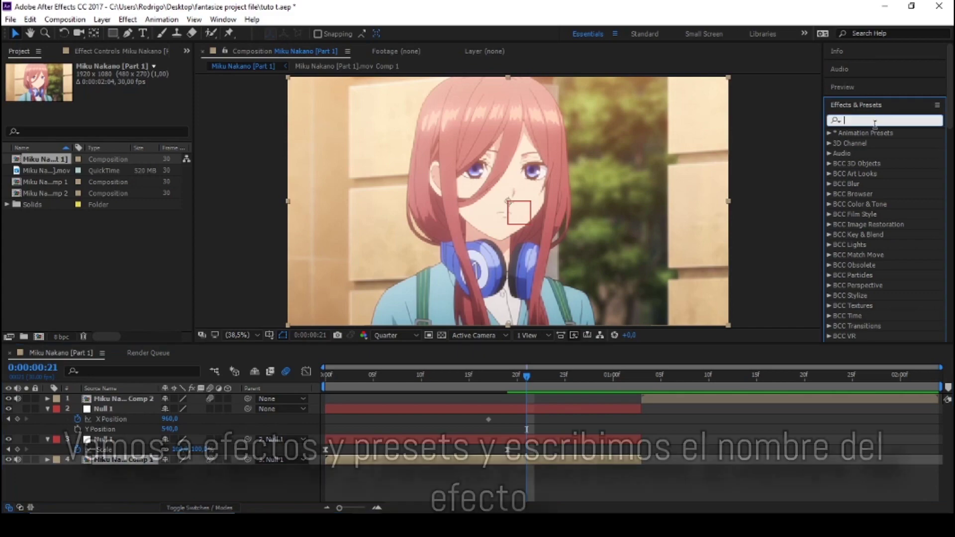
text(mo)
text(to)
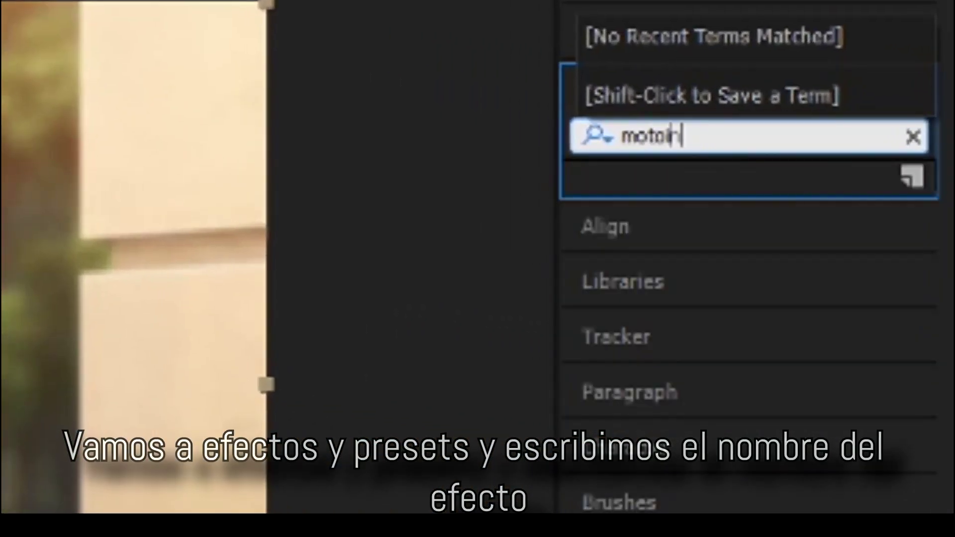
text(in)
key(BackSpace)
key(BackSpace)
key(BackSpace)
text(n t)
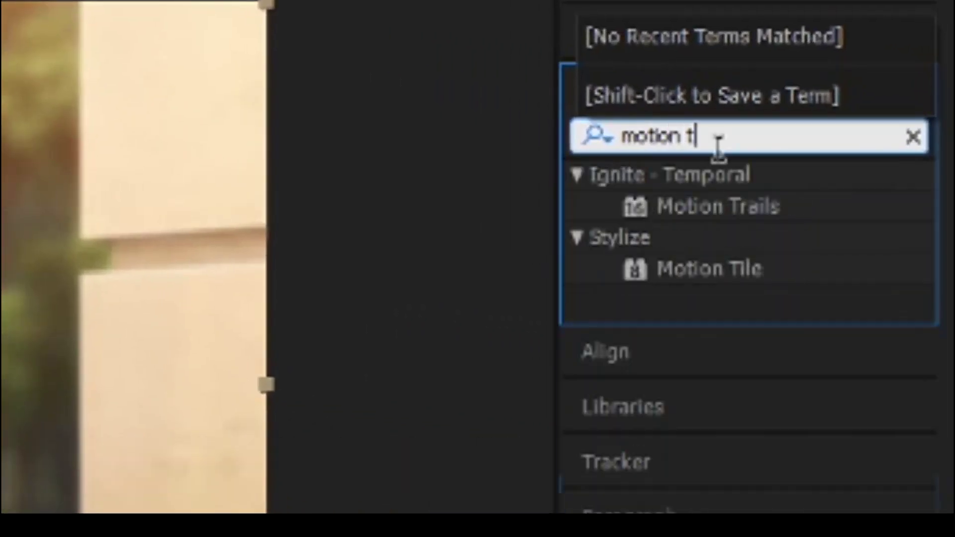
double_click(702, 271)
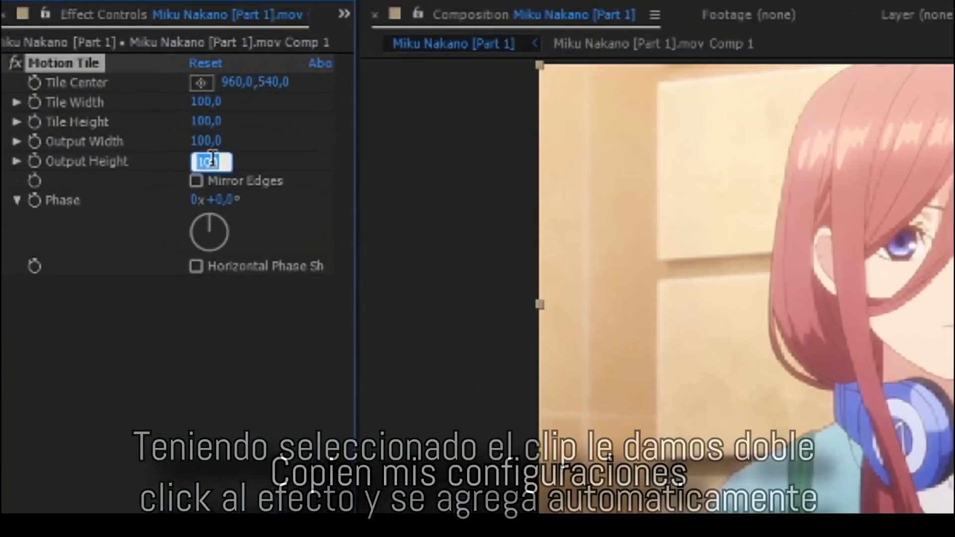
text(500)
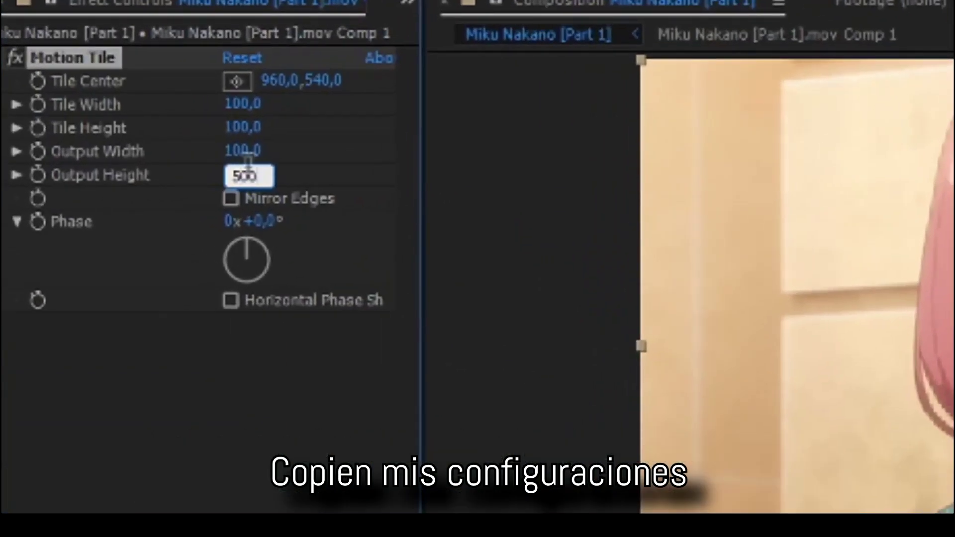
click(243, 154)
text(500)
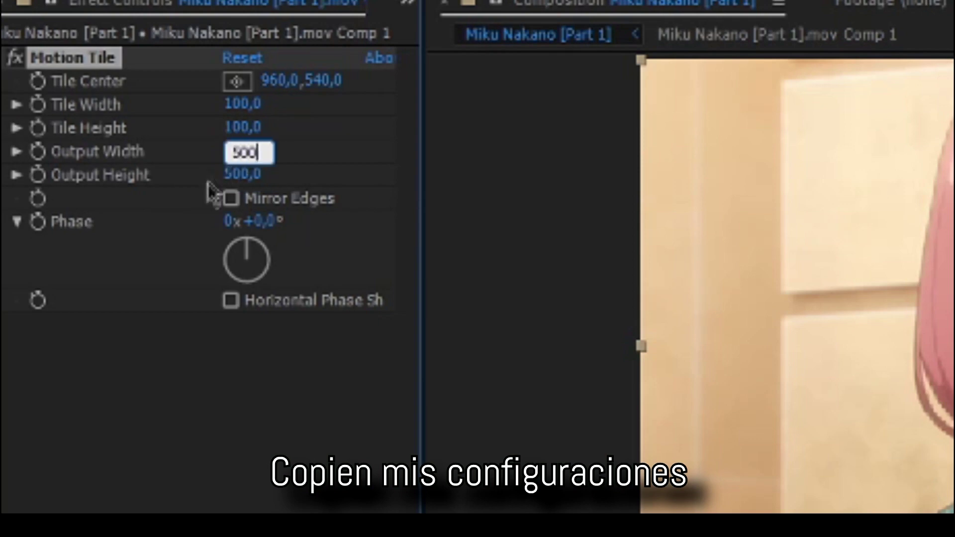
click(231, 198)
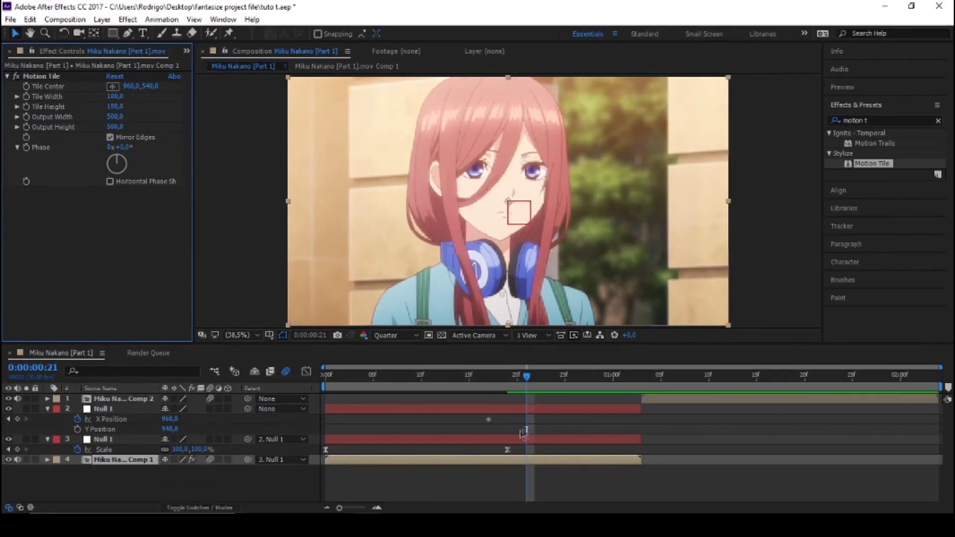
click(511, 427)
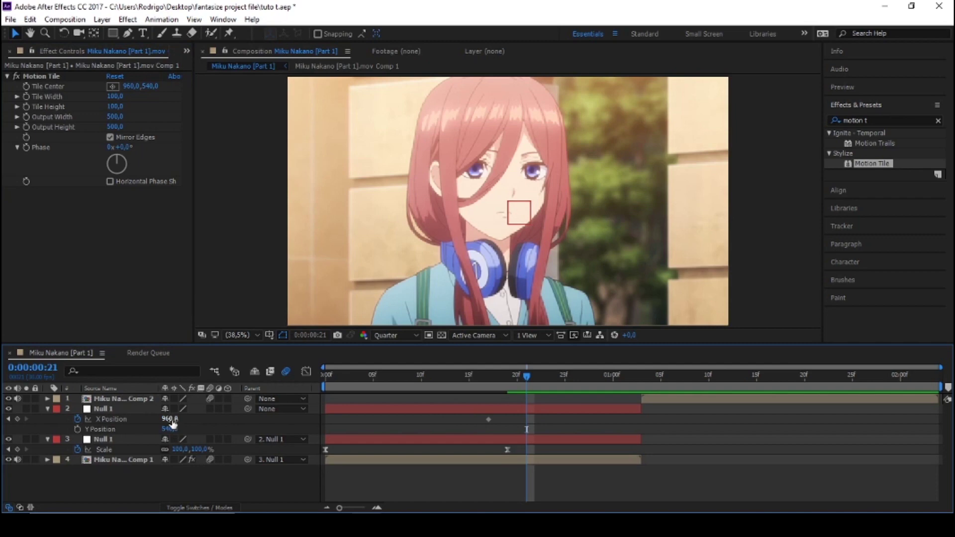
Keyframe the upper null's X Position near 1:01 and about -1084 at 1:02, then select both keys.
mouse_move(169, 419)
mouse_down()
mouse_move(199, 431)
mouse_move(174, 420)
mouse_move(160, 428)
mouse_move(178, 421)
mouse_up()
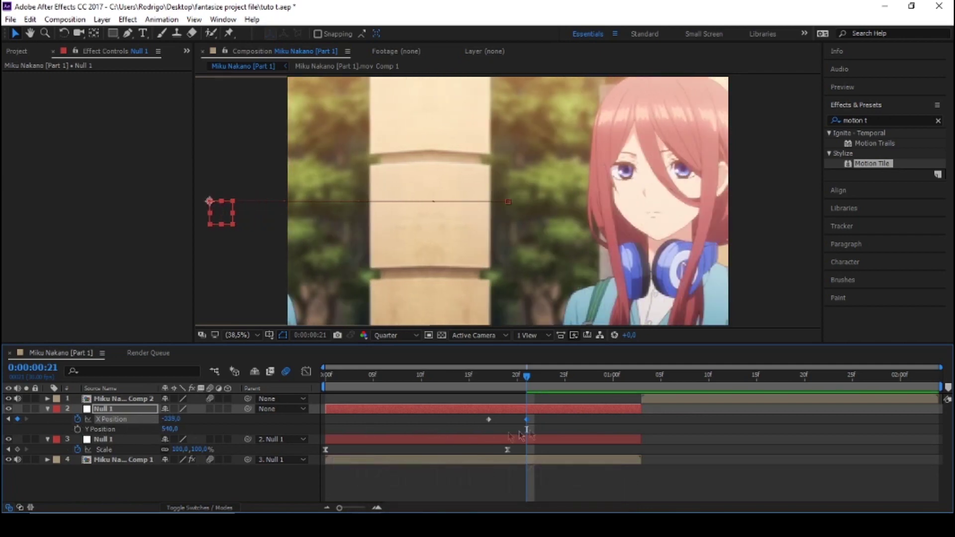
drag(527, 420, 631, 419)
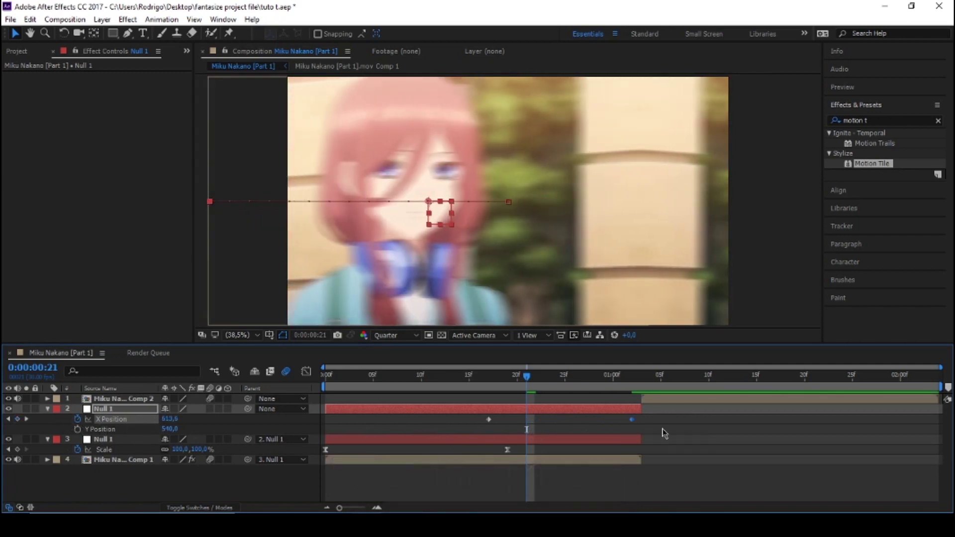
click(632, 376)
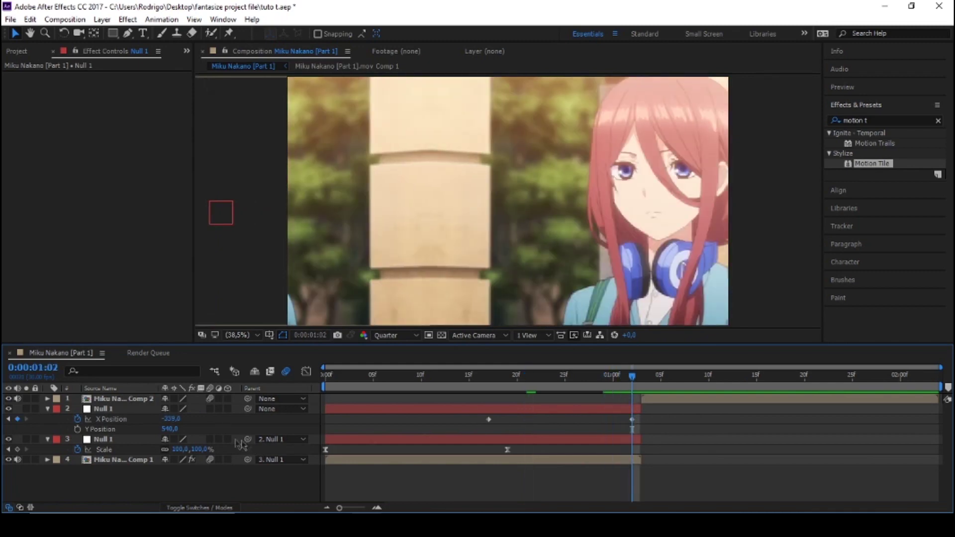
mouse_move(169, 419)
mouse_down()
mouse_move(129, 438)
mouse_move(154, 431)
mouse_up()
scroll(316, 235, down, 5)
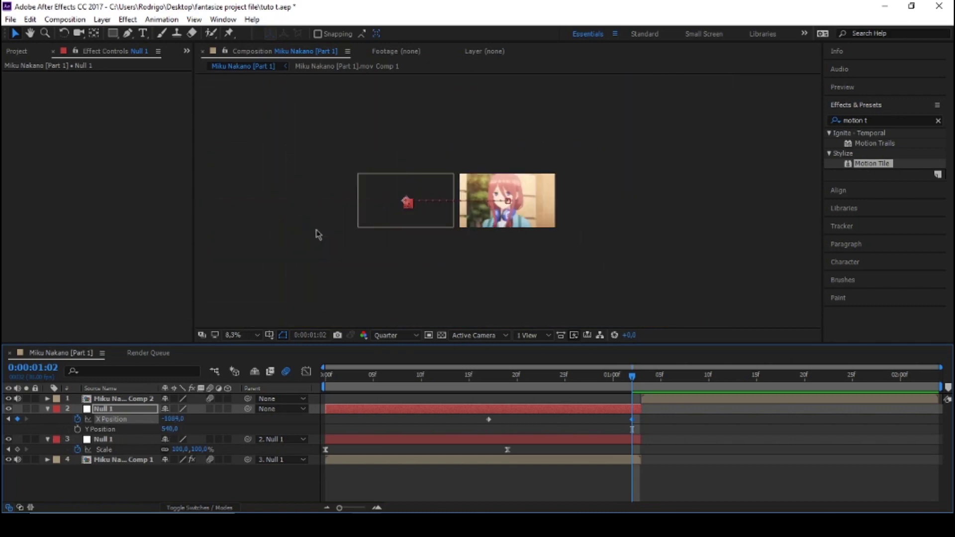
scroll(458, 200, up, 2)
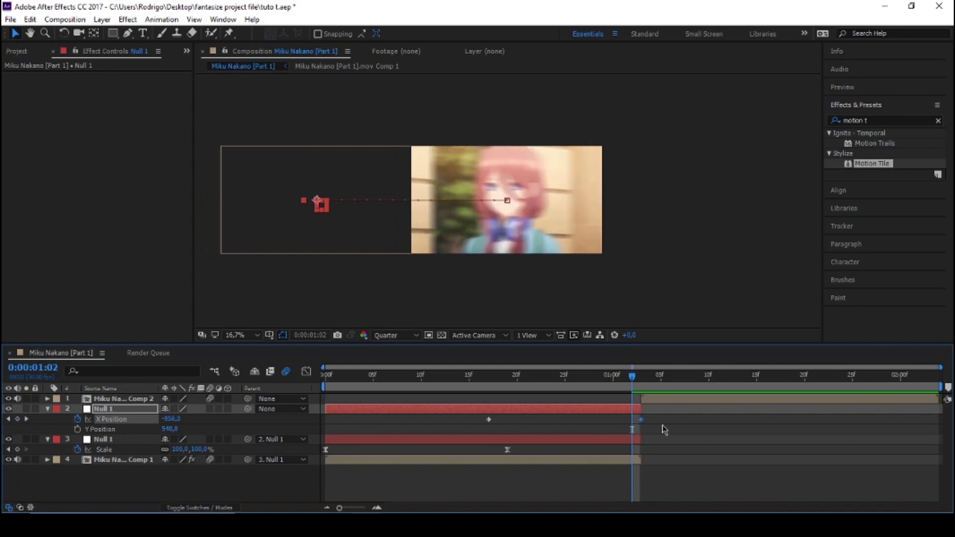
drag(663, 436, 461, 420)
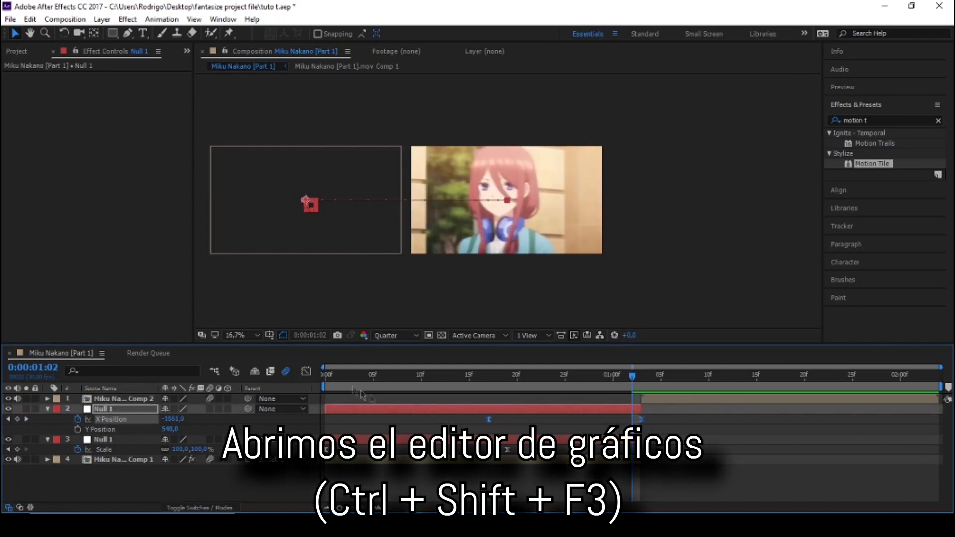
In the Graph Editor, pull the last X Position keyframe's handle so the slide accelerates sharply.
click(306, 372)
mouse_move(478, 413)
mouse_down()
mouse_move(503, 396)
mouse_move(641, 400)
mouse_up()
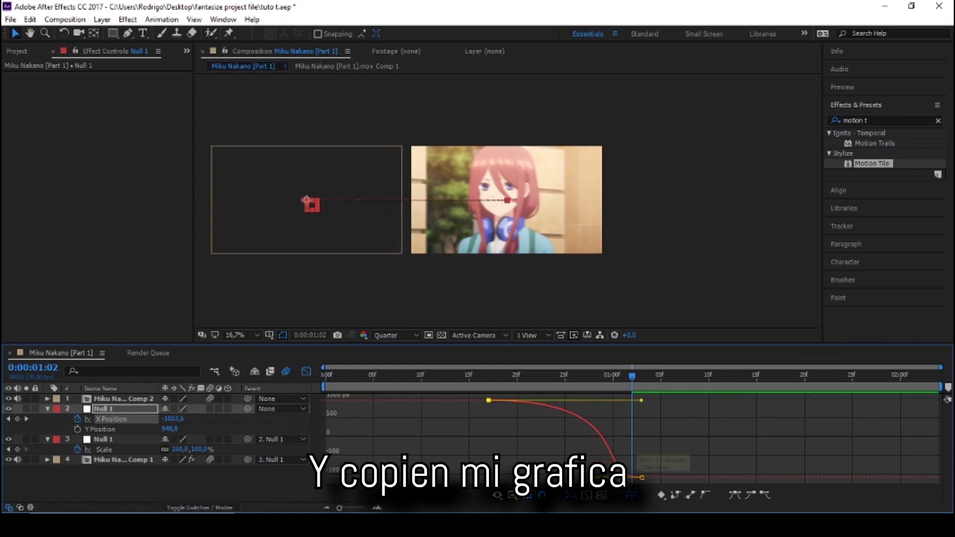
drag(603, 473, 638, 424)
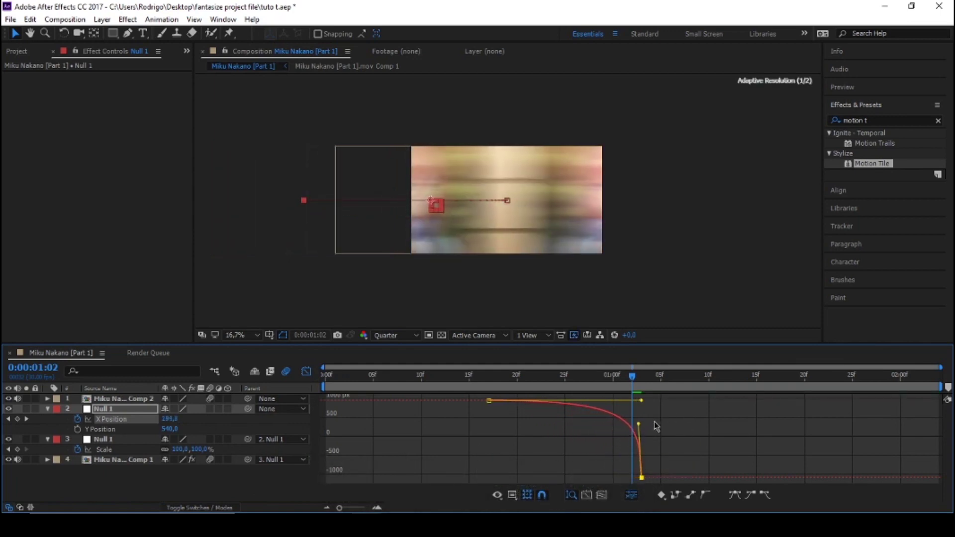
click(306, 372)
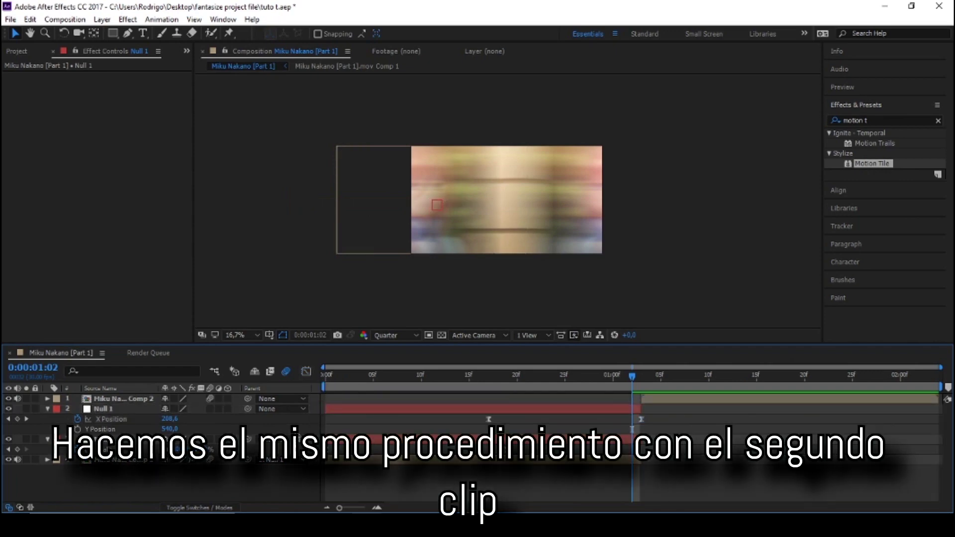
Add a new Null Object layer, Null 2, and split it at 1:03 for the second clip.
right_click(290, 426)
mouse_move(348, 312)
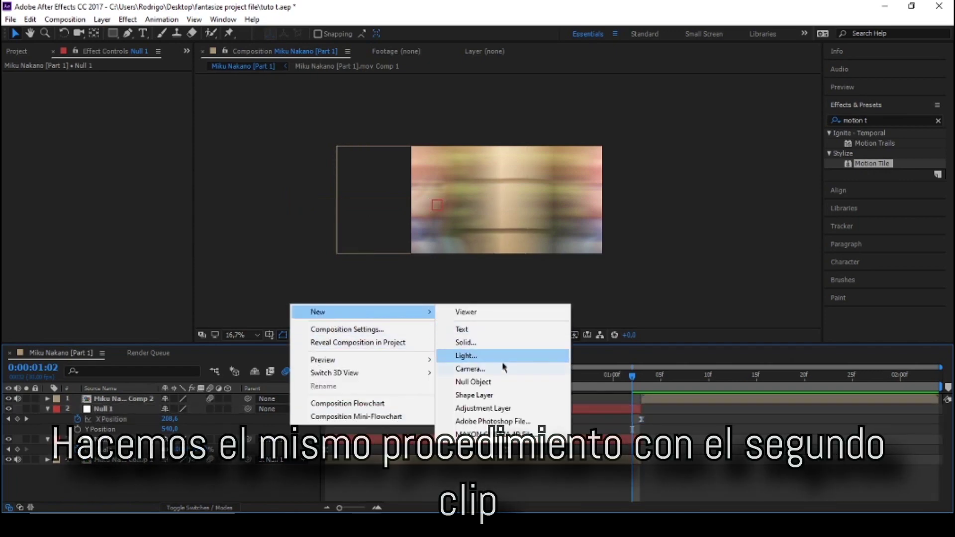
click(502, 387)
key(Page_Down)
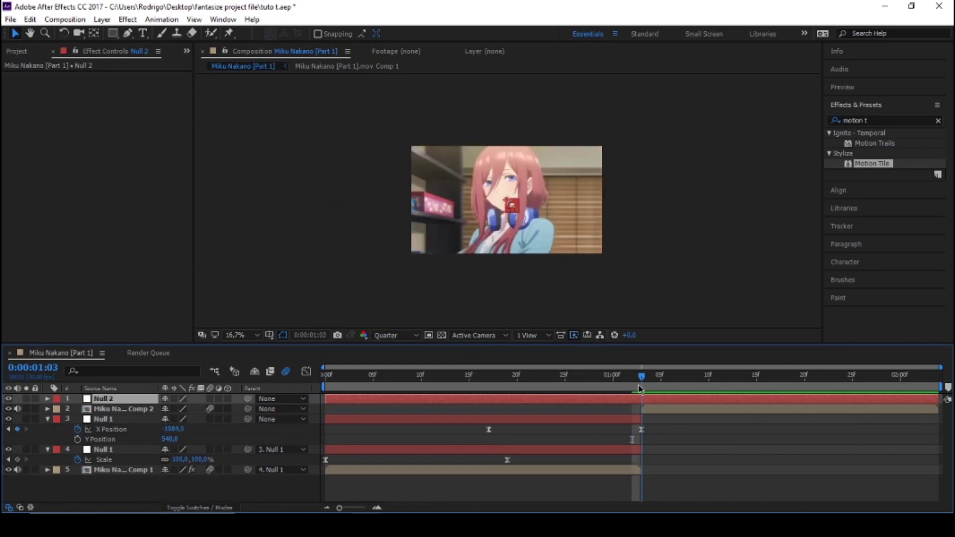
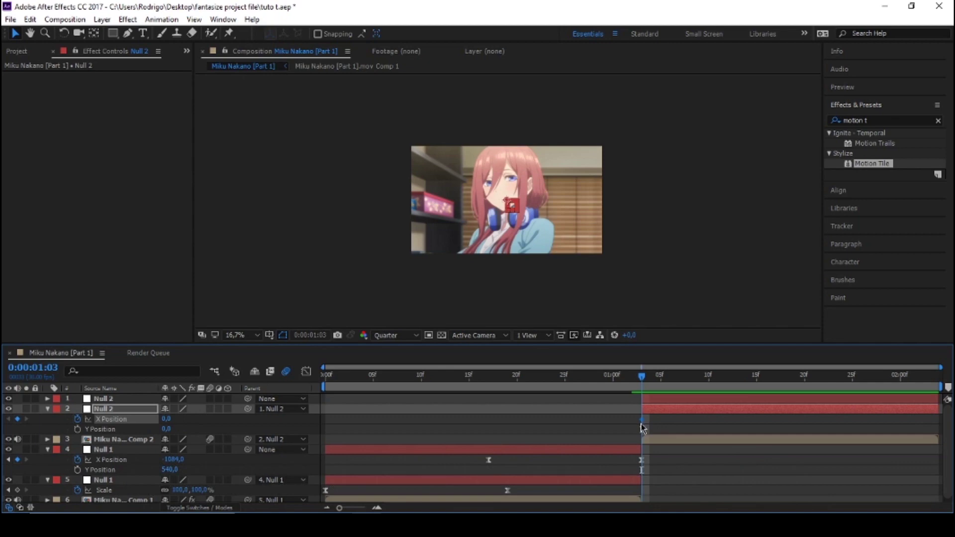
Tile Comp 2 with Motion Tile at 500×500 output, mirrored edges, and push Null 2's X Position right.
key(u)
click(765, 431)
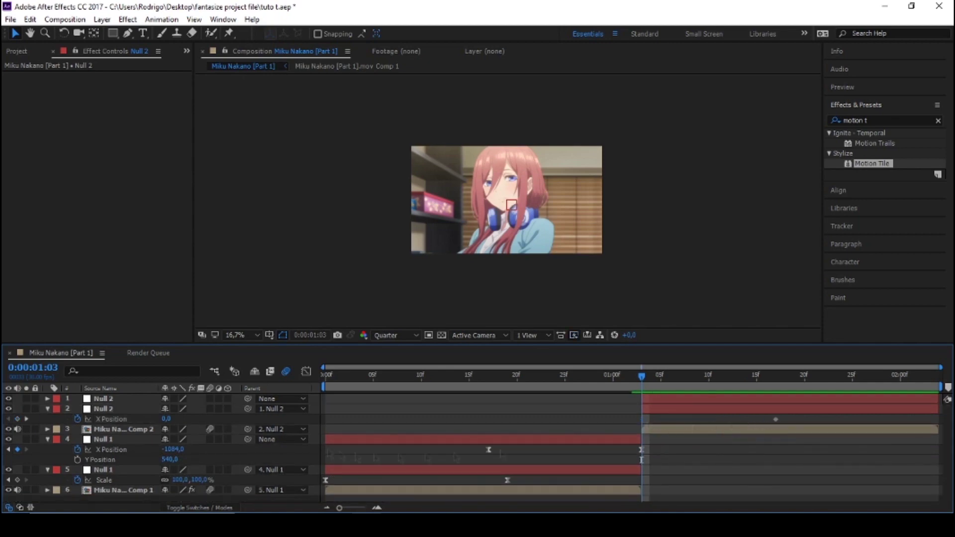
double_click(876, 163)
drag(115, 117, 131, 116)
click(115, 127)
text(500)
click(110, 137)
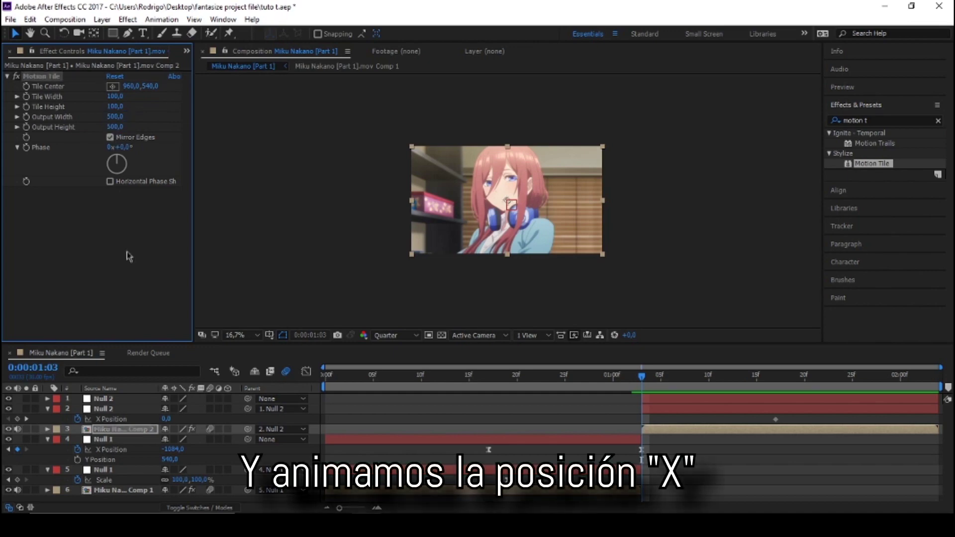
click(111, 419)
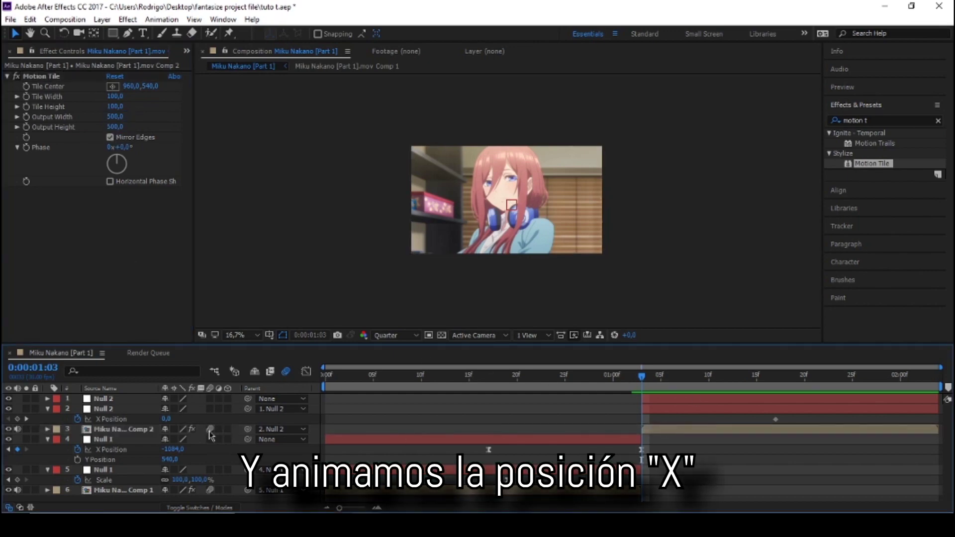
drag(165, 419, 348, 464)
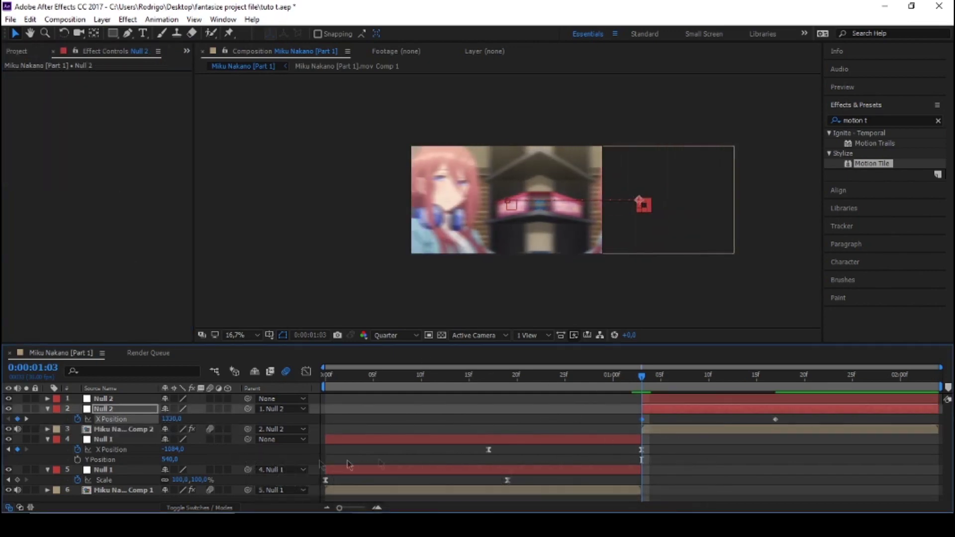
Raise Null 2's X Position to 2070 and curve it to drop sharply, then ease into the last keyframe.
drag(169, 423, 593, 407)
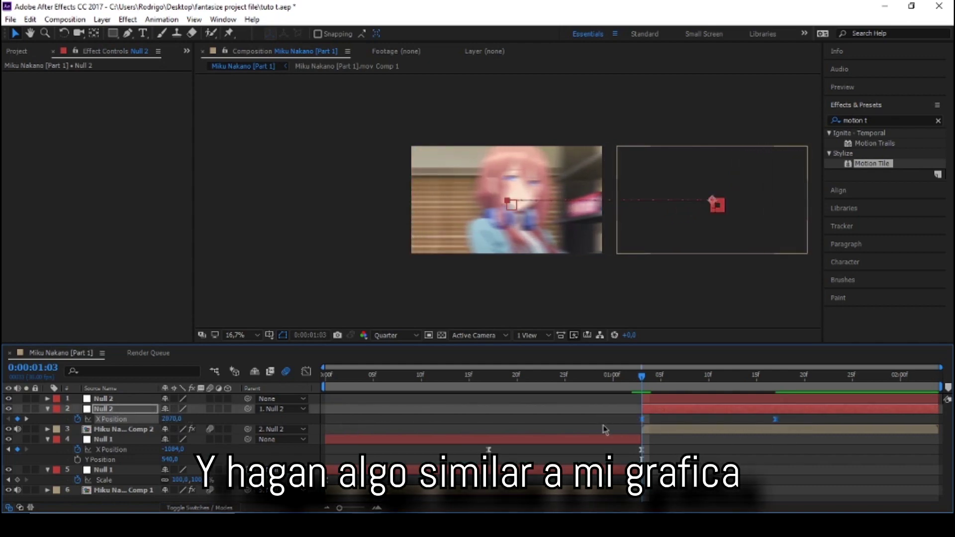
click(307, 372)
click(642, 400)
drag(689, 402, 645, 449)
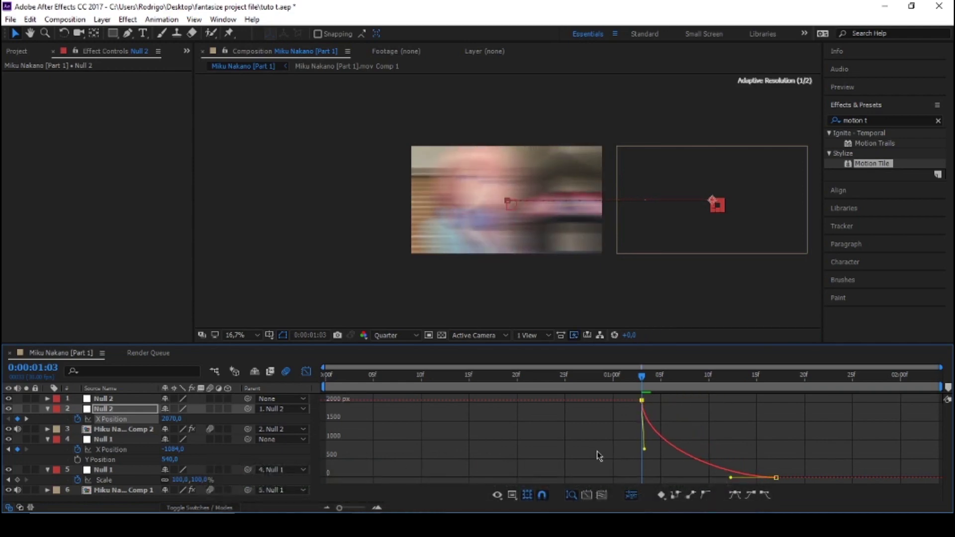
drag(731, 478, 643, 477)
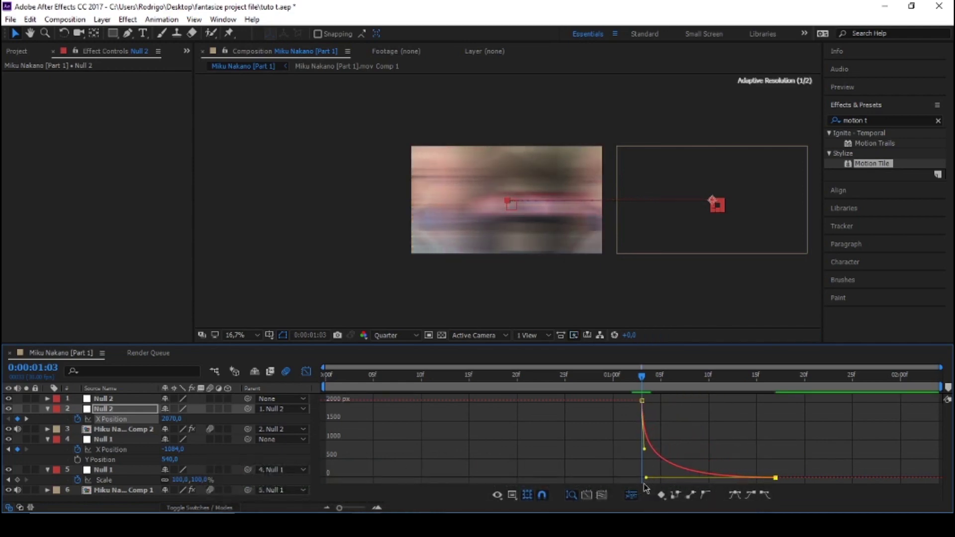
click(307, 372)
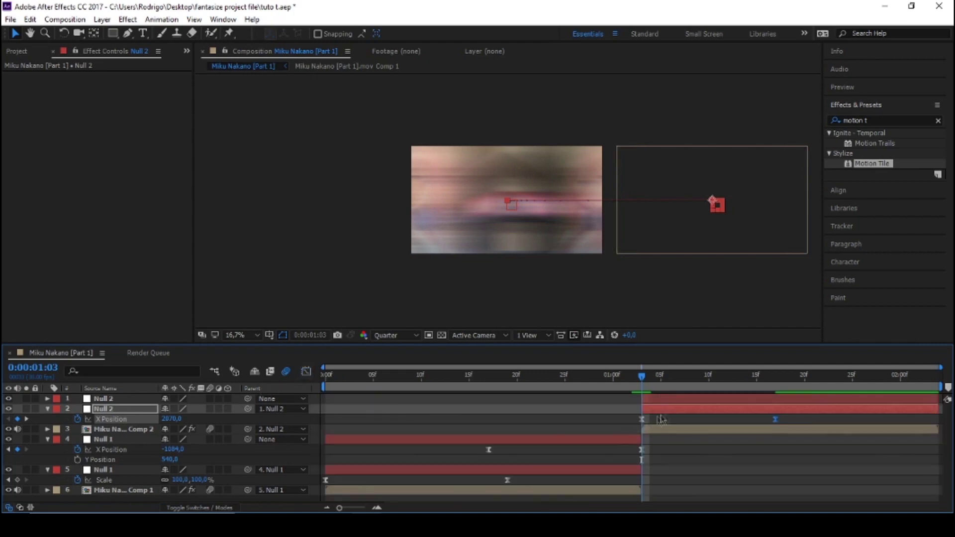
mouse_move(641, 376)
mouse_down()
mouse_move(830, 387)
mouse_move(816, 404)
mouse_up()
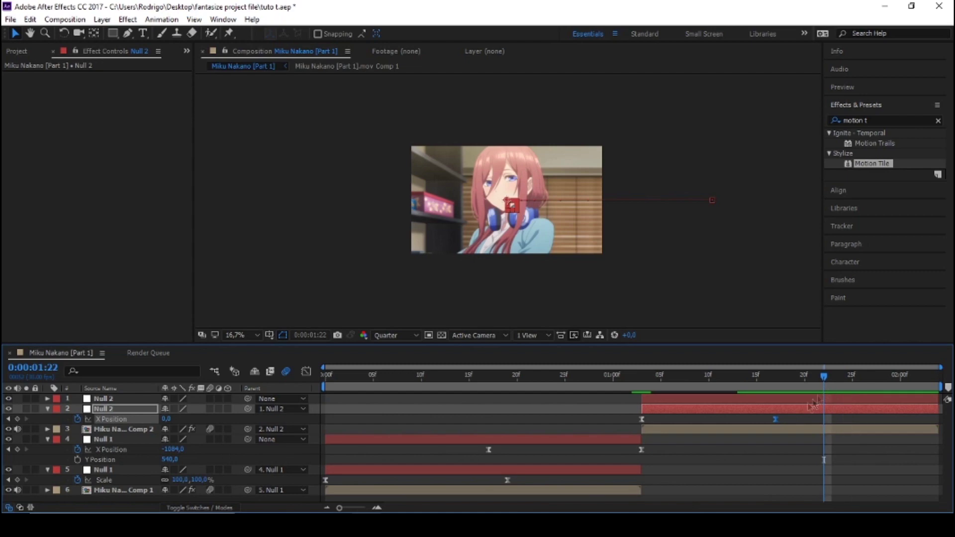
Set a starting Scale keyframe at 100% on the top Null 2 layer.
click(841, 424)
click(826, 402)
key(s)
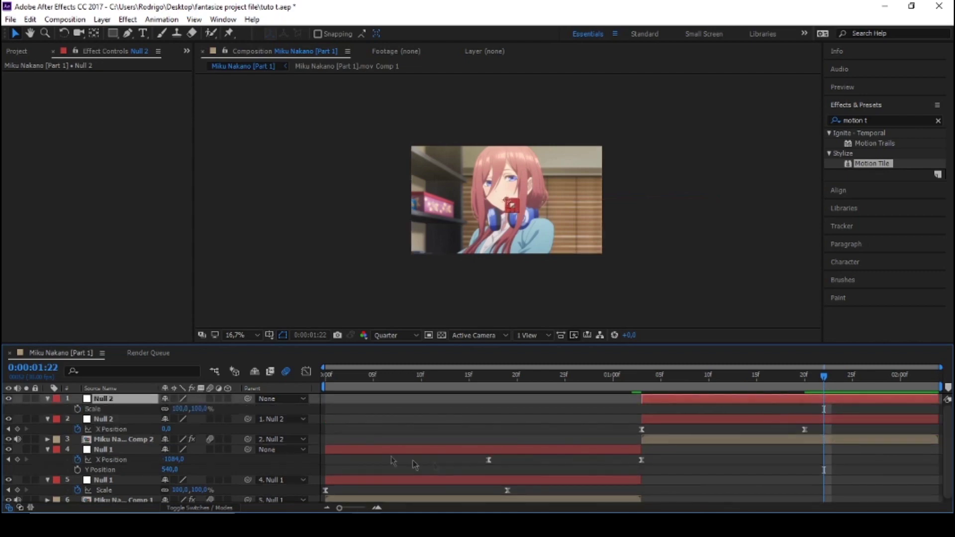
key(alt+shift+s)
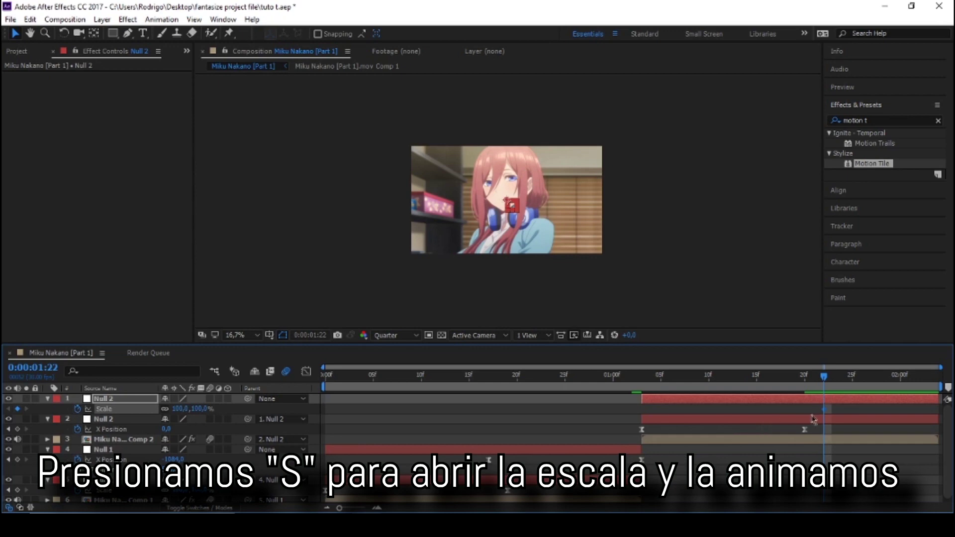
drag(824, 408, 815, 409)
Add an end Scale keyframe of 55% around 0:00:02:03 and adjust its timing.
click(603, 458)
drag(823, 385, 929, 384)
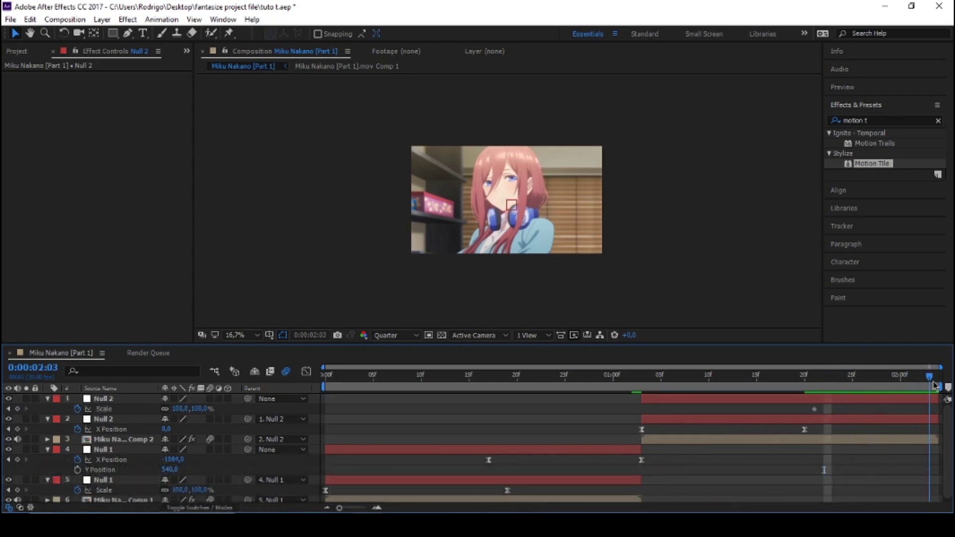
click(201, 408)
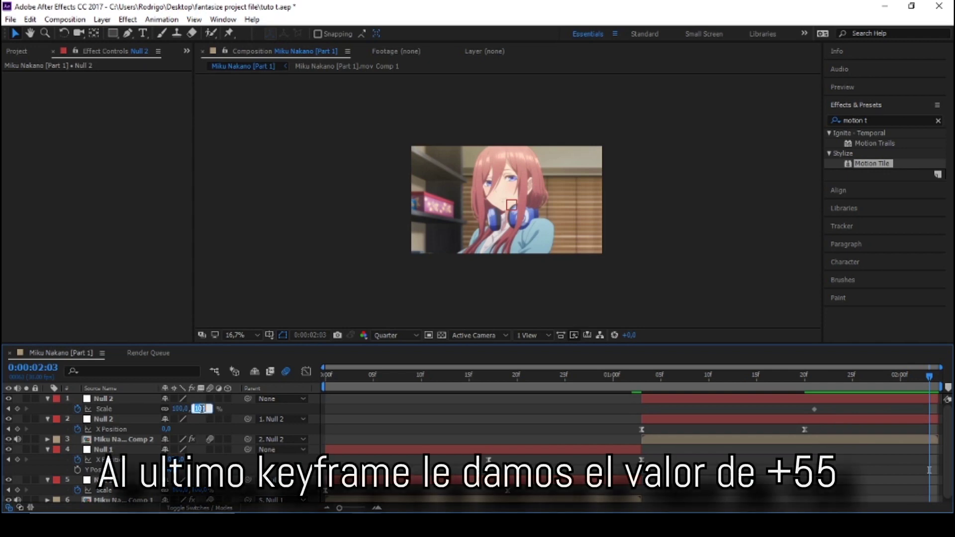
text(25)
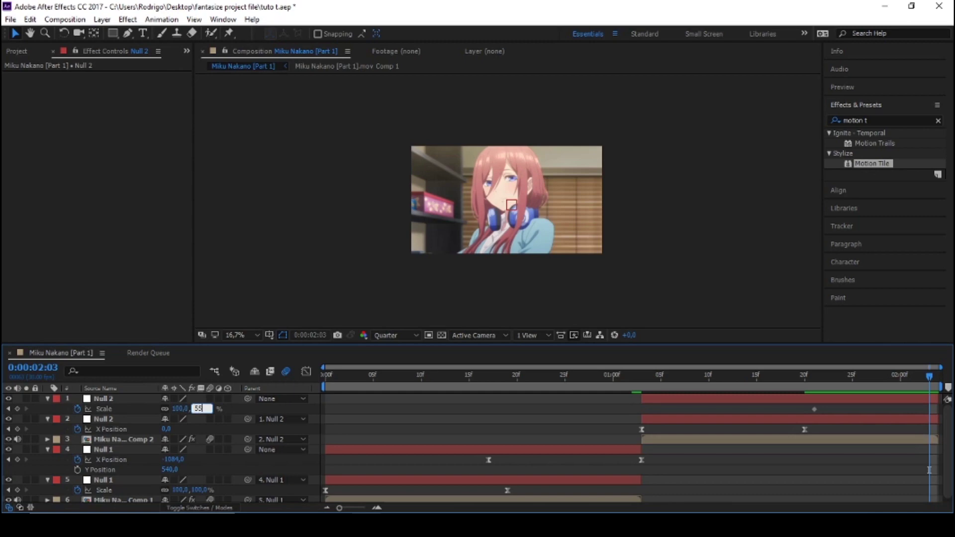
key(Return)
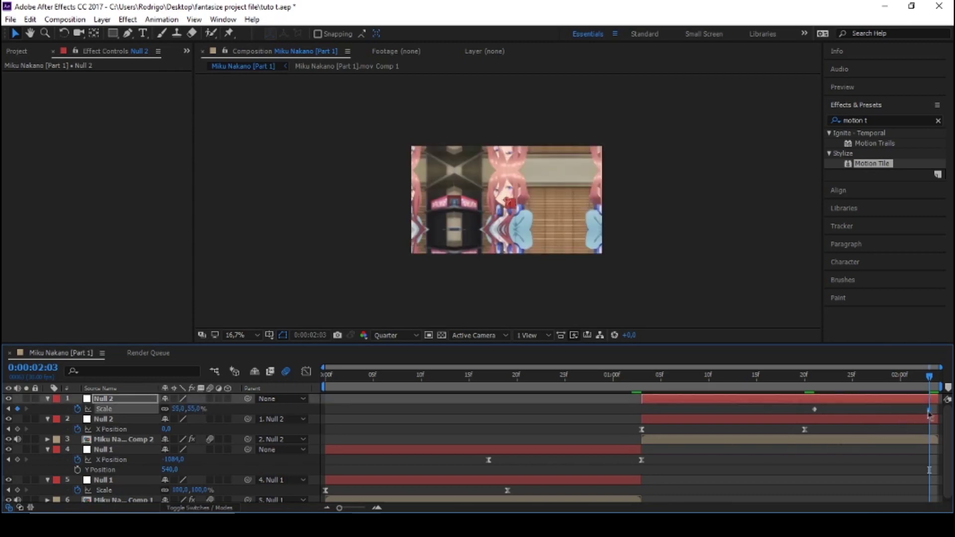
drag(928, 412, 939, 415)
drag(860, 414, 815, 409)
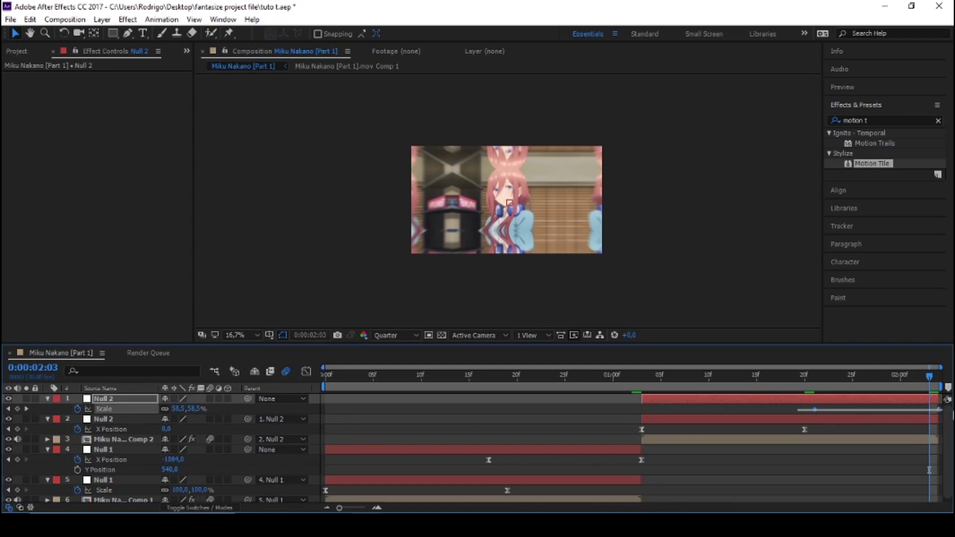
Reshape the Scale curve's ease in the Graph Editor and play back the animation.
click(306, 372)
drag(857, 402, 947, 406)
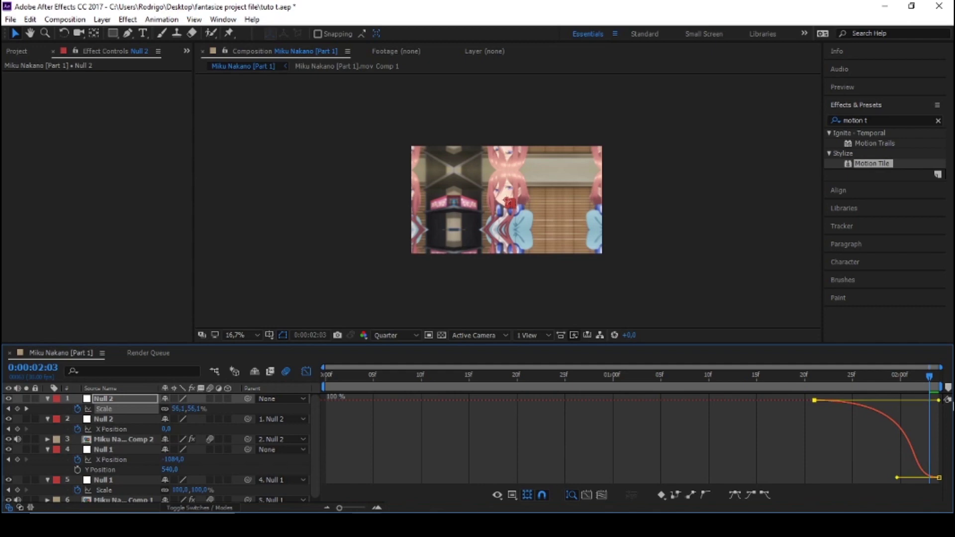
drag(898, 479, 937, 461)
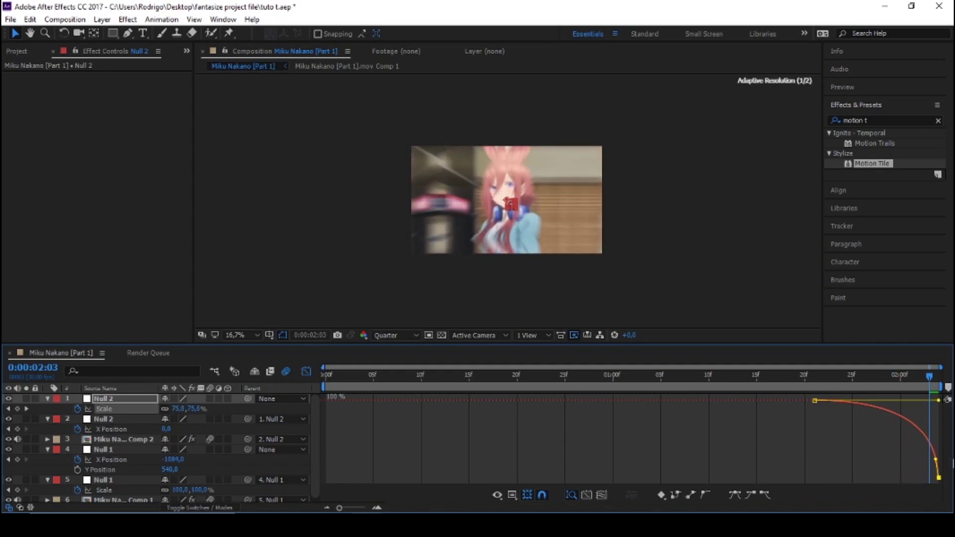
drag(936, 459, 935, 438)
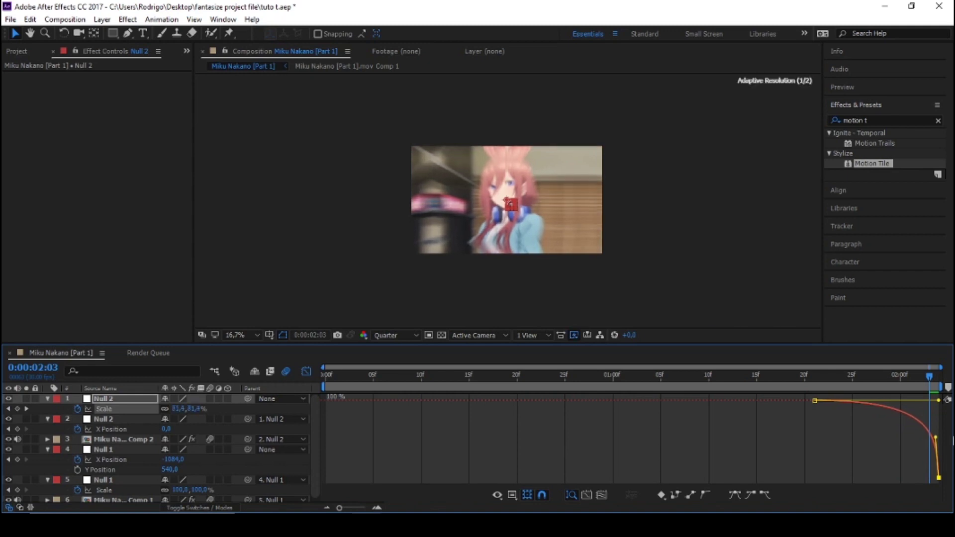
click(306, 371)
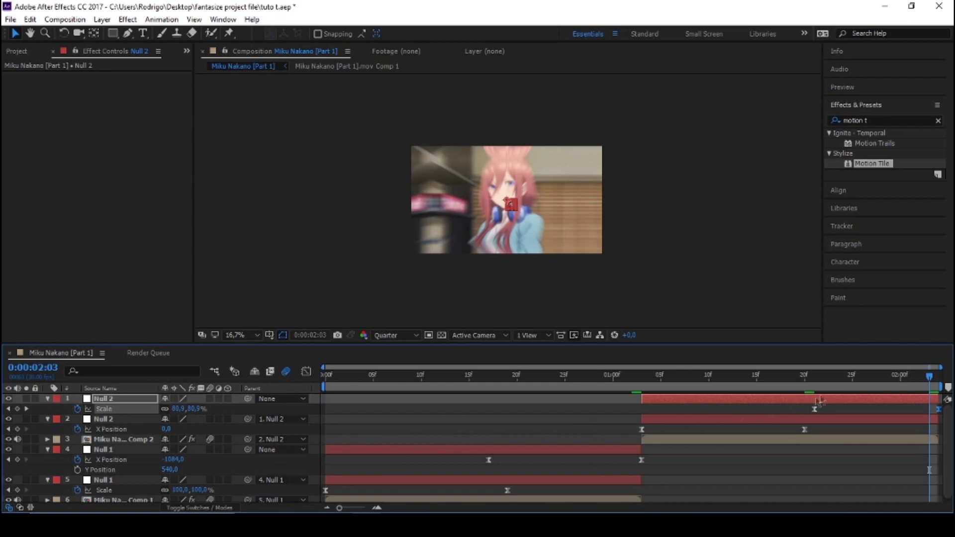
key(space)
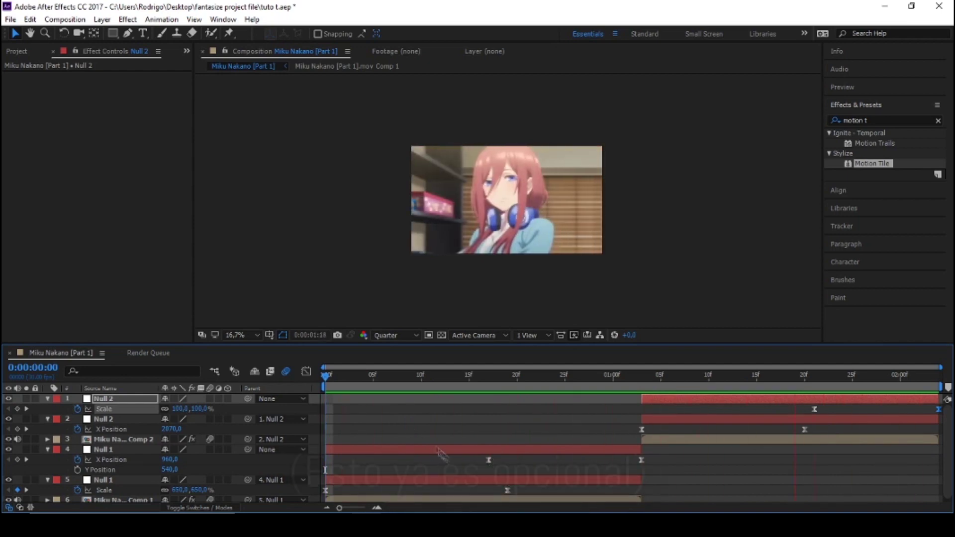
Add Motion Tile to the bottom comp layer and pre-compose all layers into Pre-comp 1.
drag(506, 505, 507, 503)
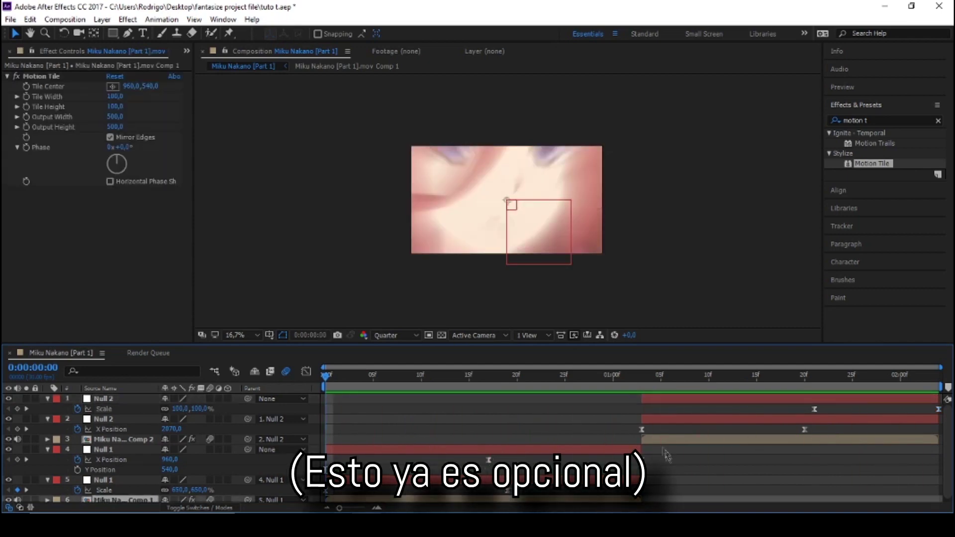
key(ctrl+a)
key(ctrl+shift+c)
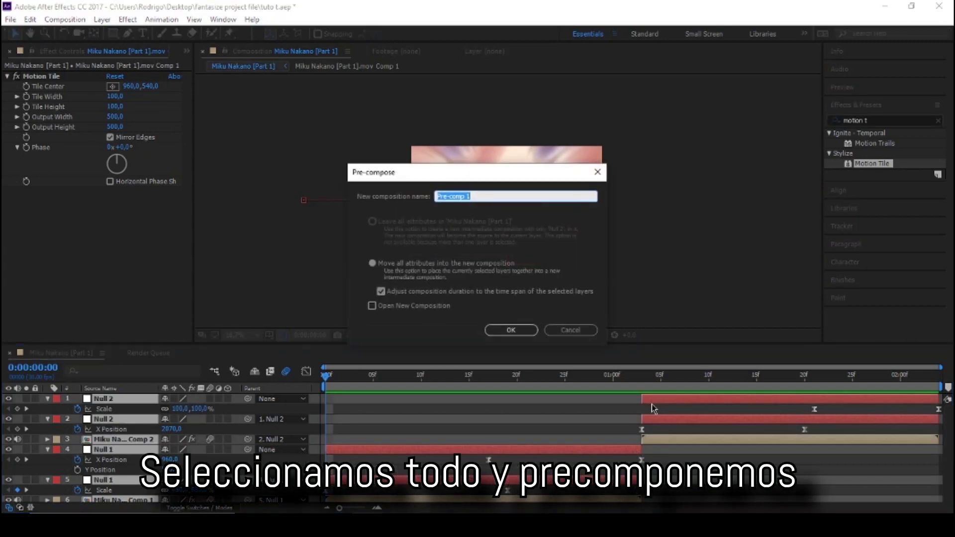
key(Return)
Add a new adjustment layer above Pre-comp 1.
right_click(307, 464)
mouse_move(359, 350)
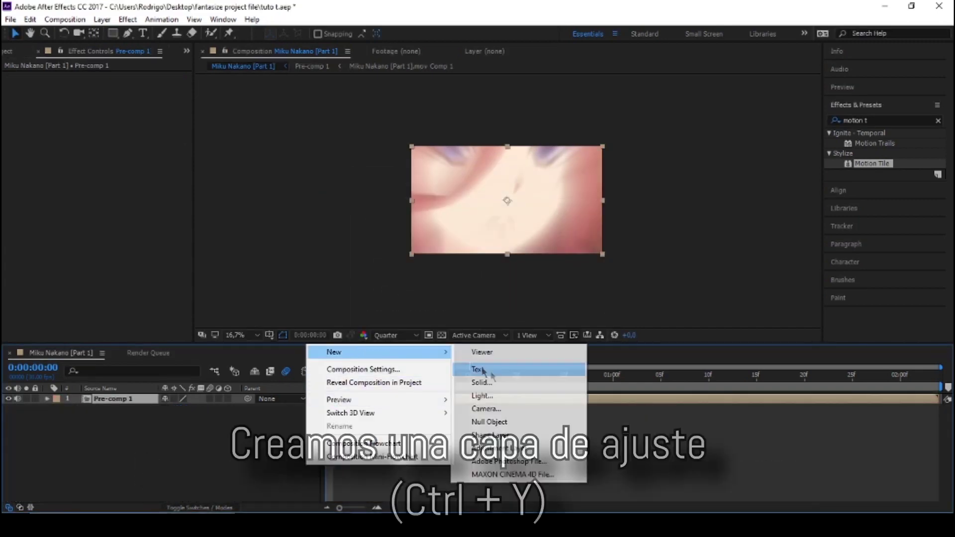
click(485, 448)
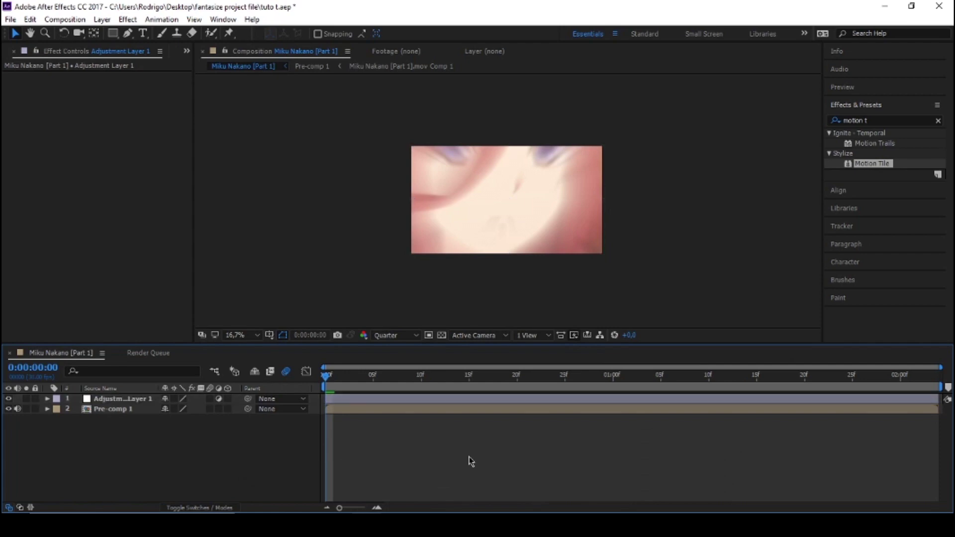
Apply RSMB Pro to Adjustment Layer 1 with Blur Amt 1 and preview the transition.
click(514, 395)
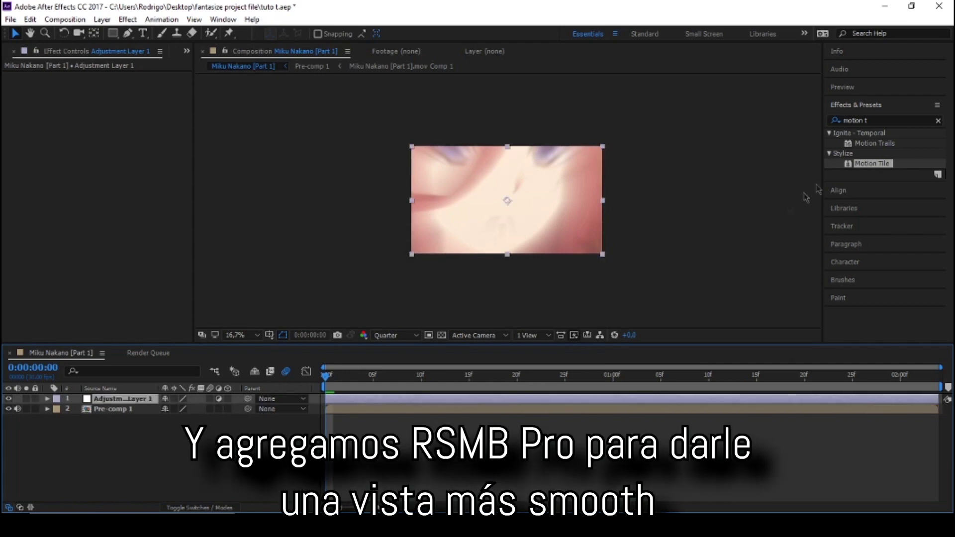
click(880, 121)
text(rsmb)
double_click(870, 154)
click(114, 157)
click(116, 138)
text(1)
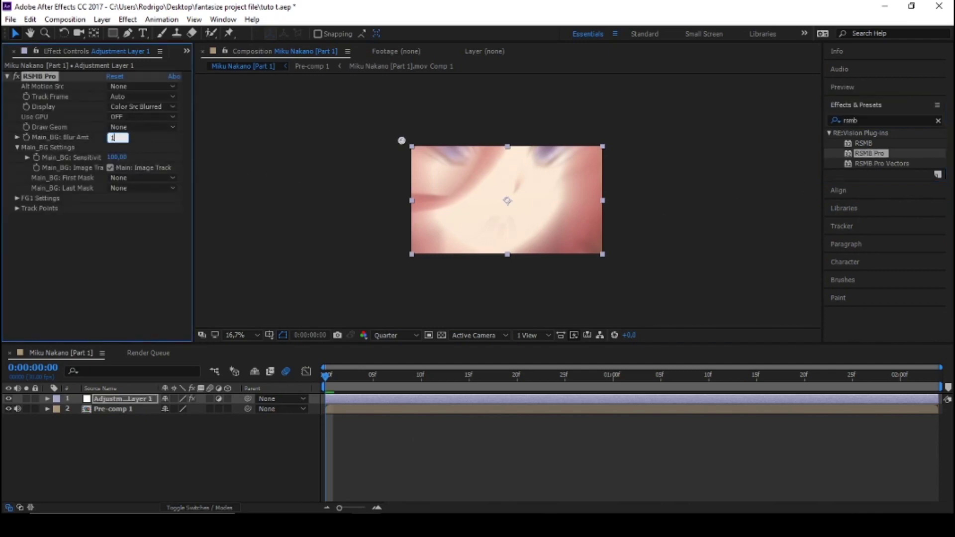
key(space)
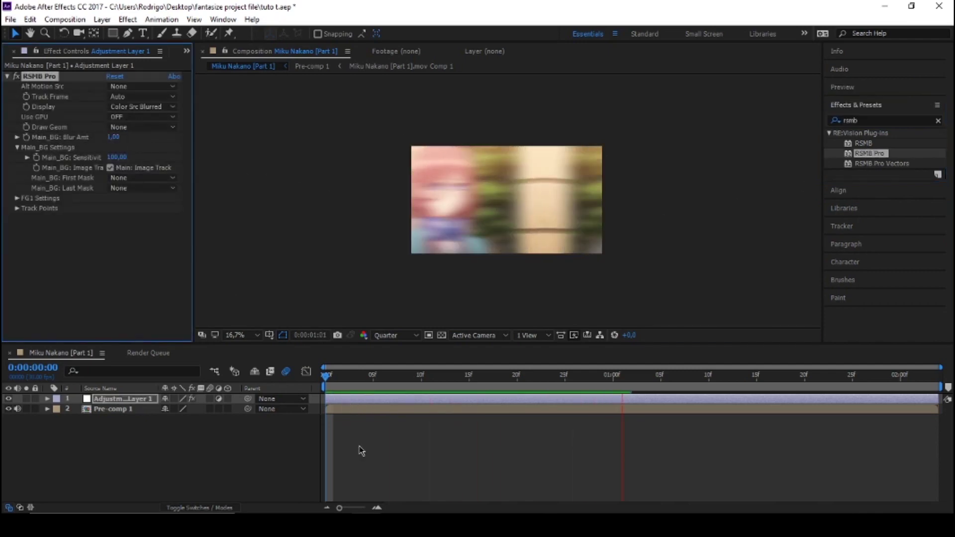